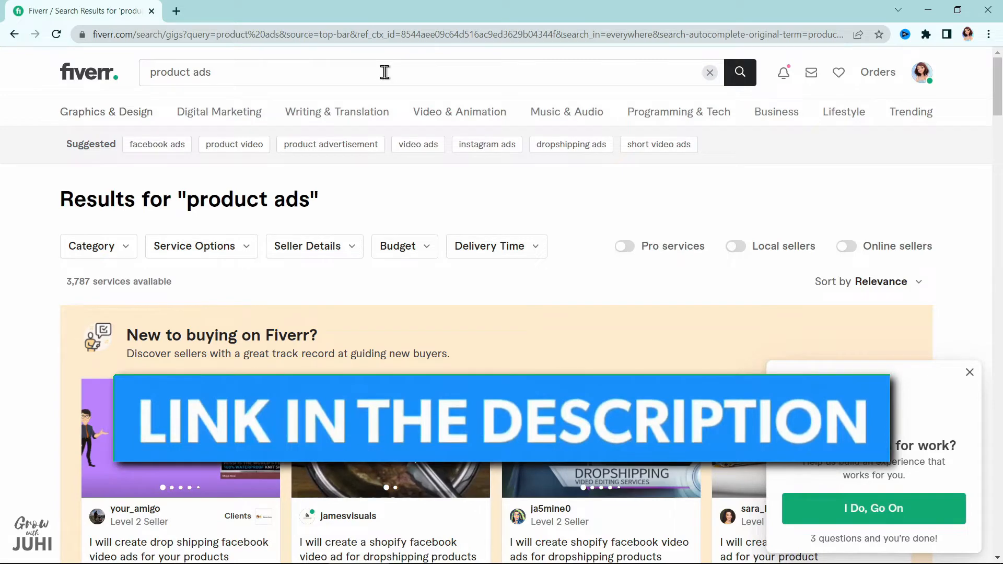
Go to the account's own profile page and start creating a new gig
{"action": "mouse_move", "coordinate": [462, 112]}
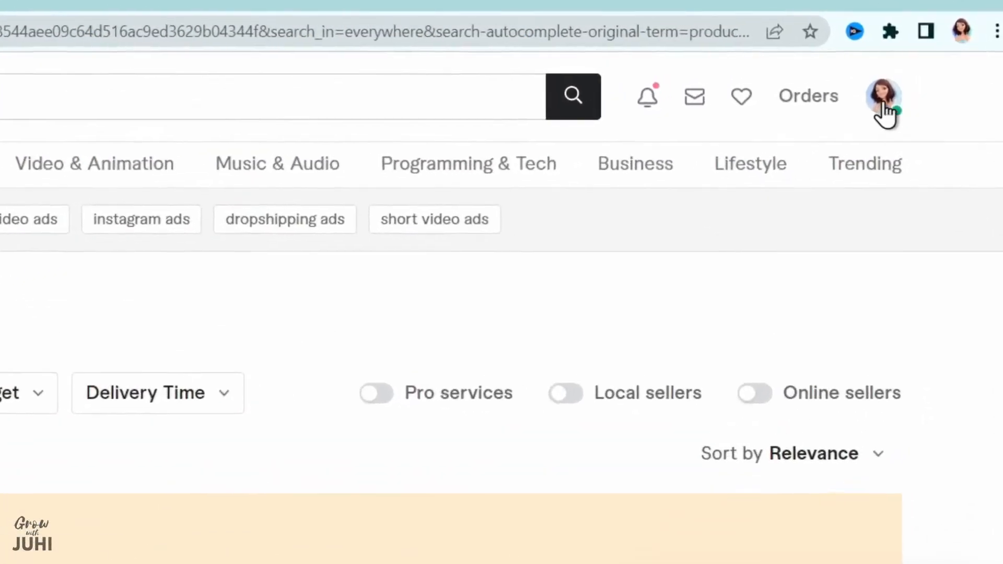
{"action": "left_click", "coordinate": [866, 110]}
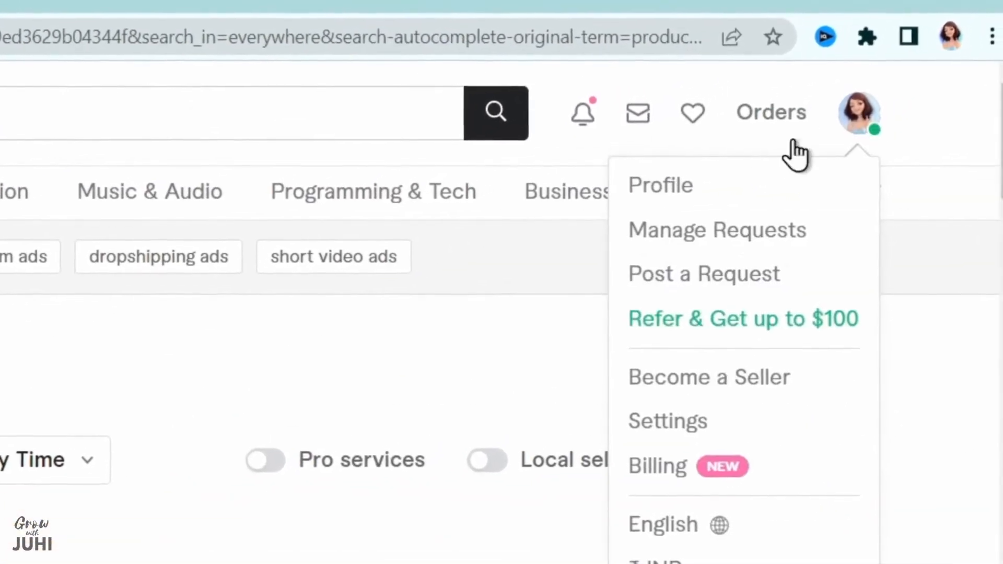
{"action": "left_click", "coordinate": [720, 176]}
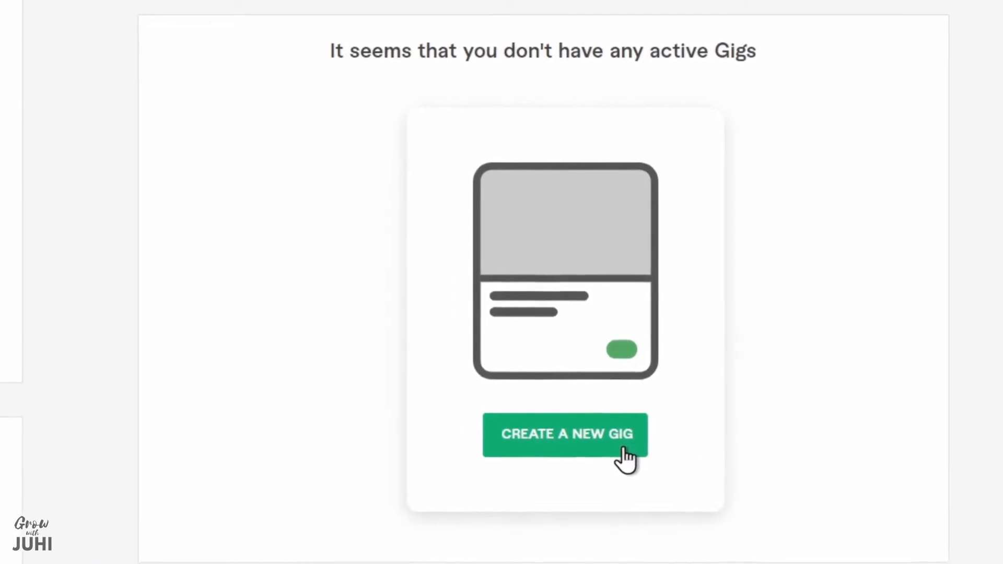
{"action": "left_click", "coordinate": [681, 459]}
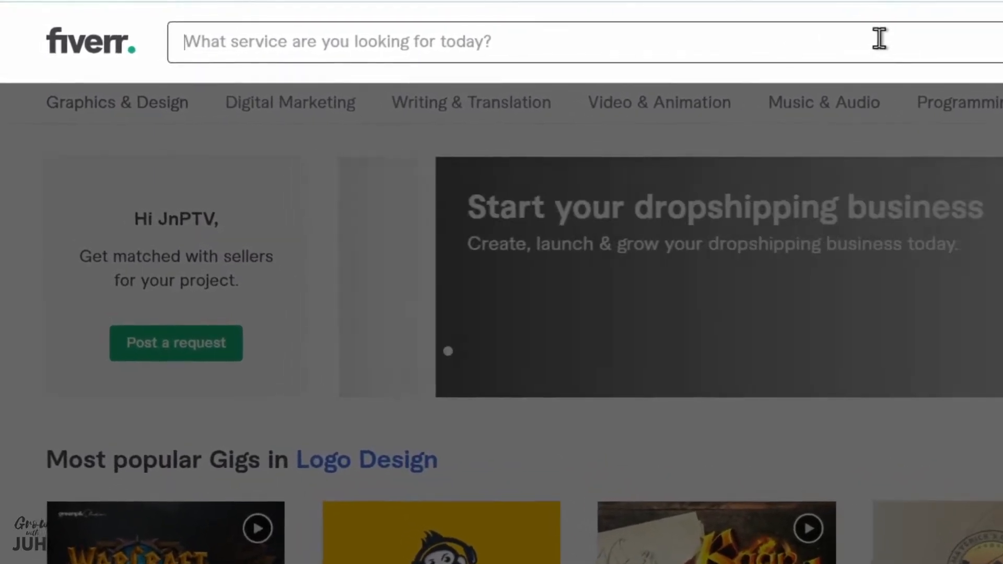
Search the services for "product ads poster design" and check how many services are available
{"action": "left_click", "coordinate": [870, 38]}
{"action": "type", "text": "product"}
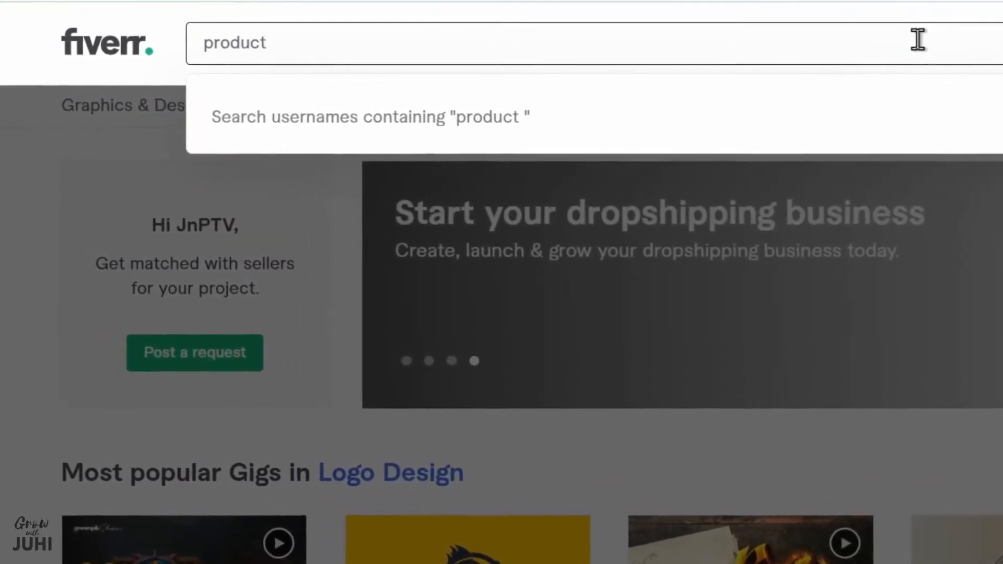
{"action": "type", "text": " ads poster"}
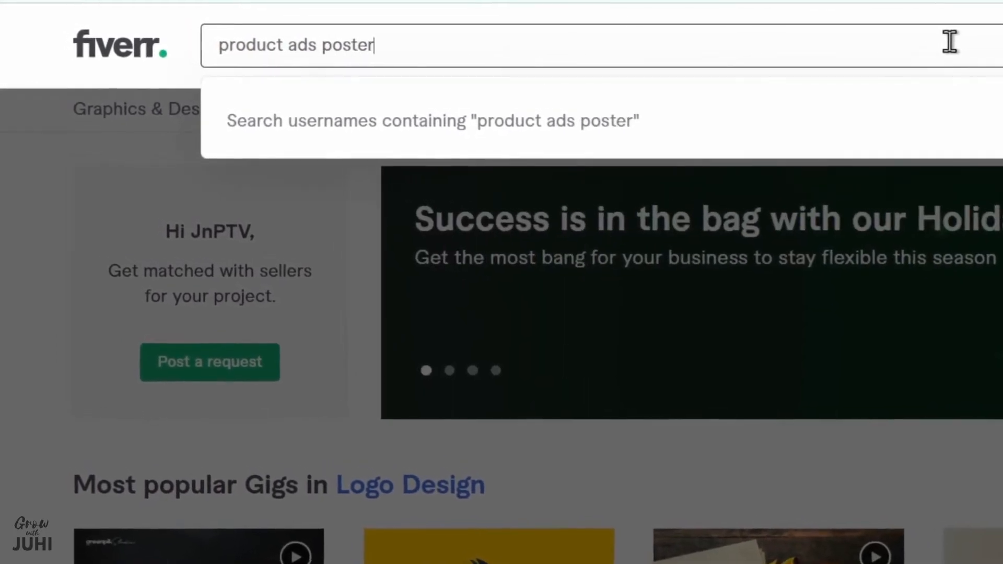
{"action": "type", "text": " design"}
{"action": "key", "text": "Return"}
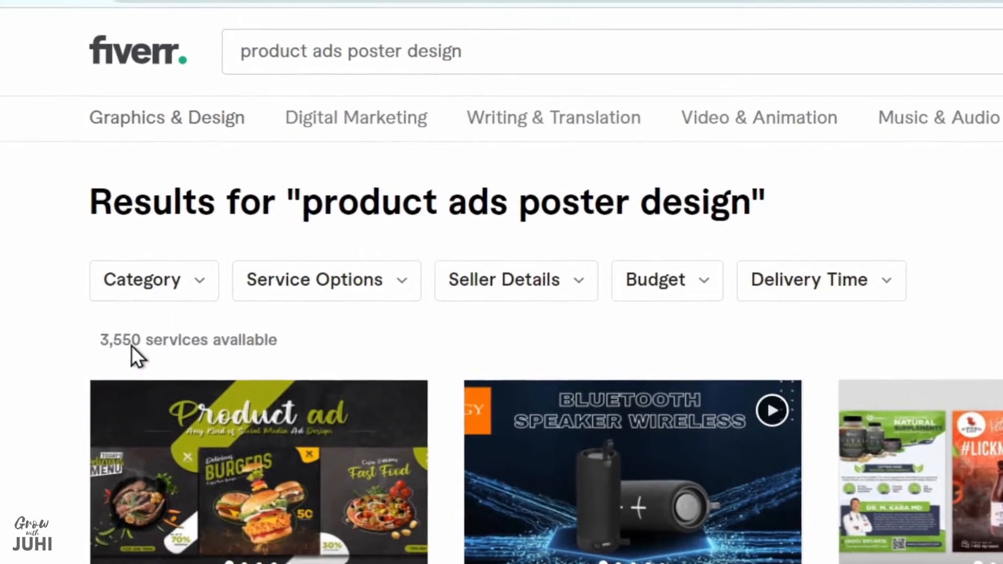
{"action": "left_click_drag", "start_coordinate": [94, 338], "coordinate": [335, 348]}
{"action": "left_click", "coordinate": [334, 348]}
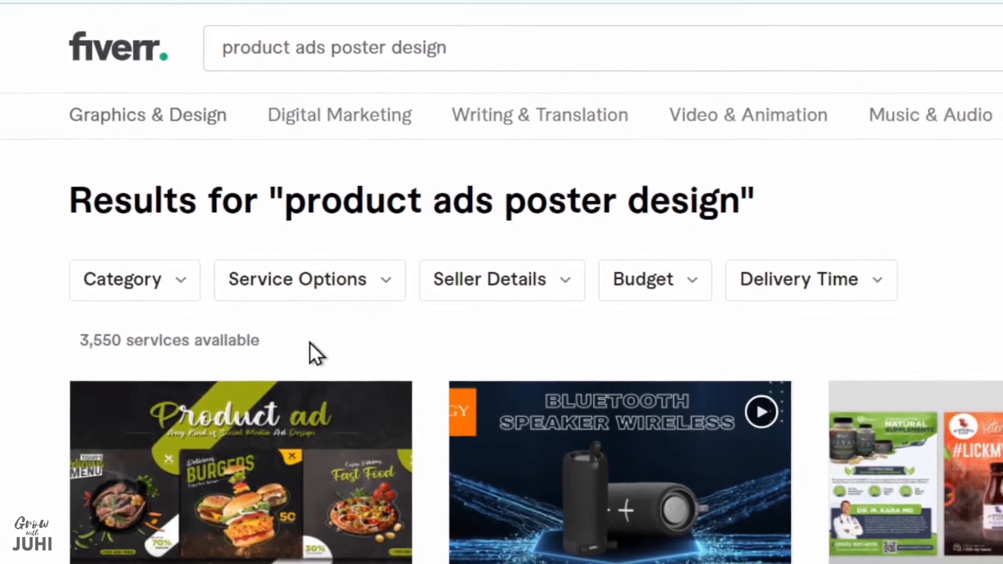
Replace the last word of the search phrase and search for "product ads poster banner"
{"action": "left_click", "coordinate": [538, 45]}
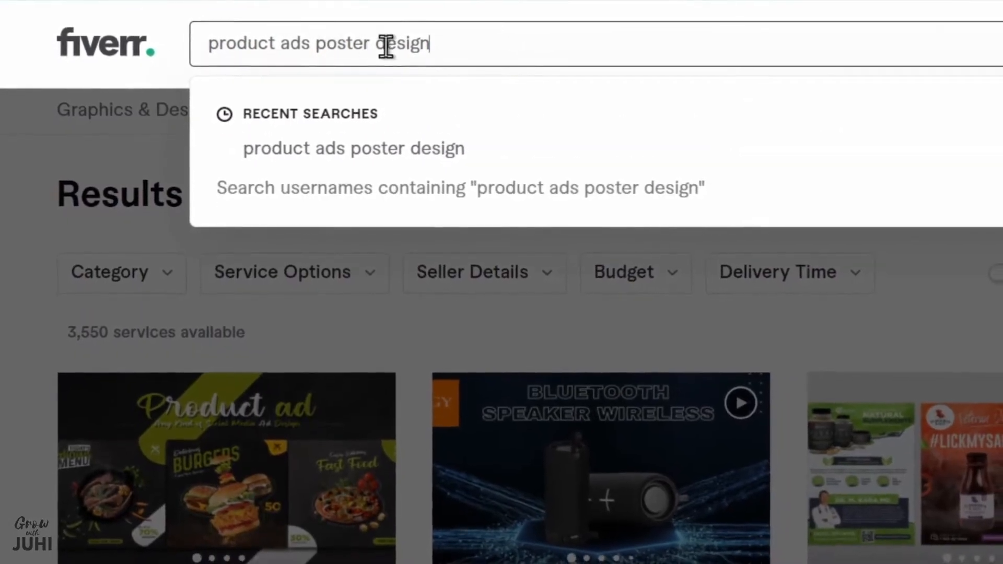
{"action": "double_click", "coordinate": [396, 44]}
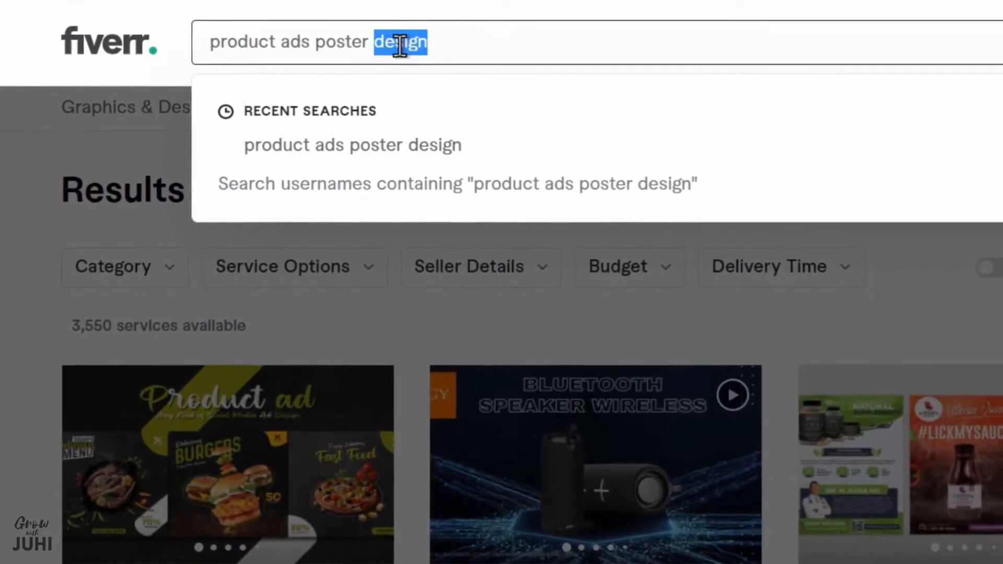
{"action": "type", "text": "banner"}
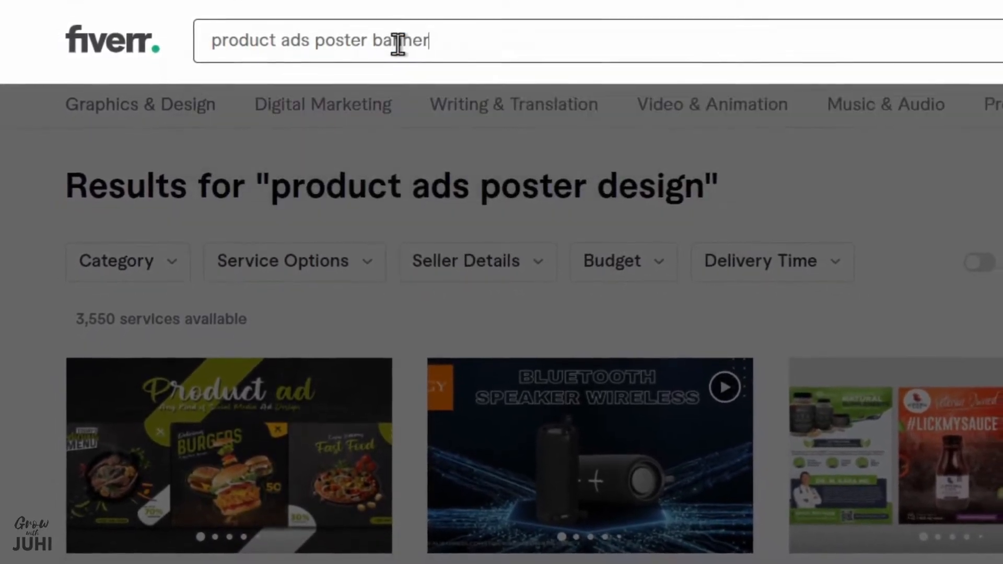
{"action": "key", "text": "Return"}
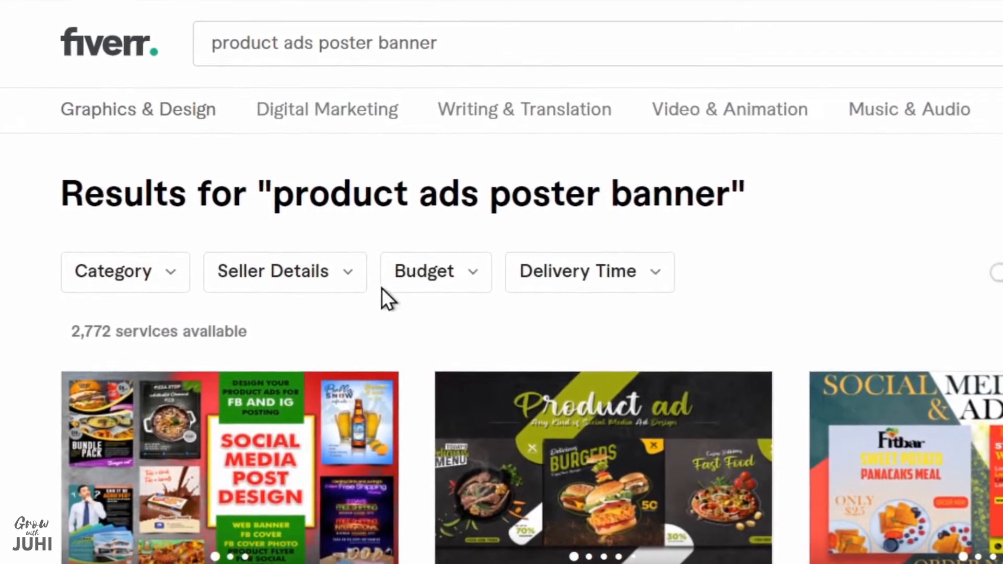
Shorten the search phrase to "product ads poster" and run the search
{"action": "double_click", "coordinate": [572, 46]}
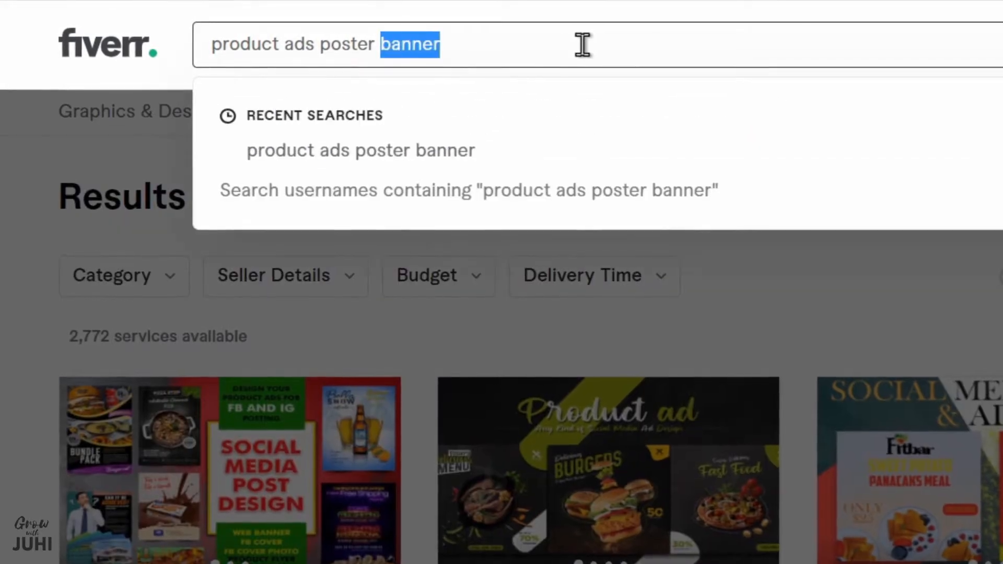
{"action": "key", "text": "BackSpace"}
{"action": "key", "text": "Return"}
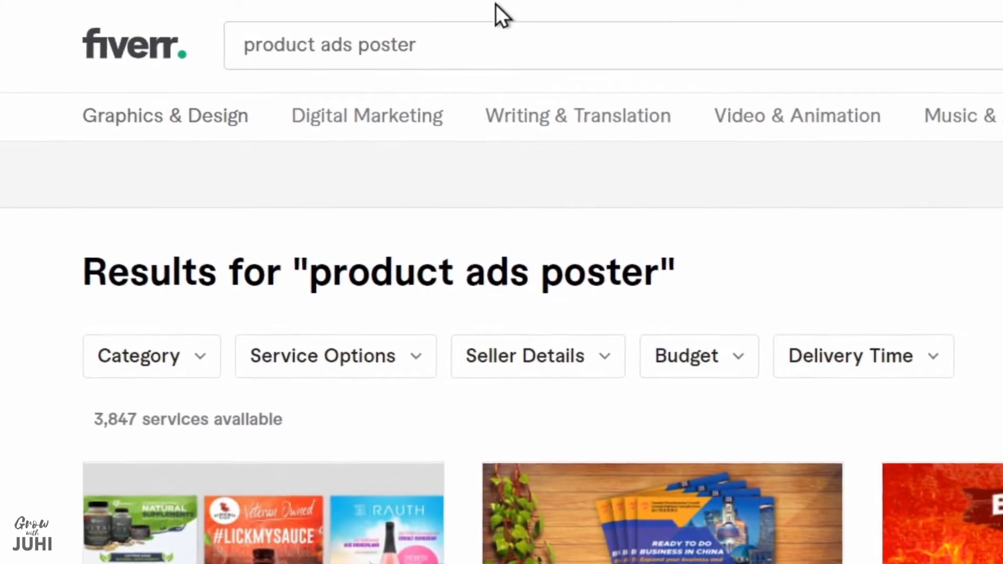
Remove the last word from the search phrase and search for "product ads"
{"action": "double_click", "coordinate": [516, 49]}
{"action": "key", "text": "BackSpace"}
{"action": "key", "text": "BackSpace"}
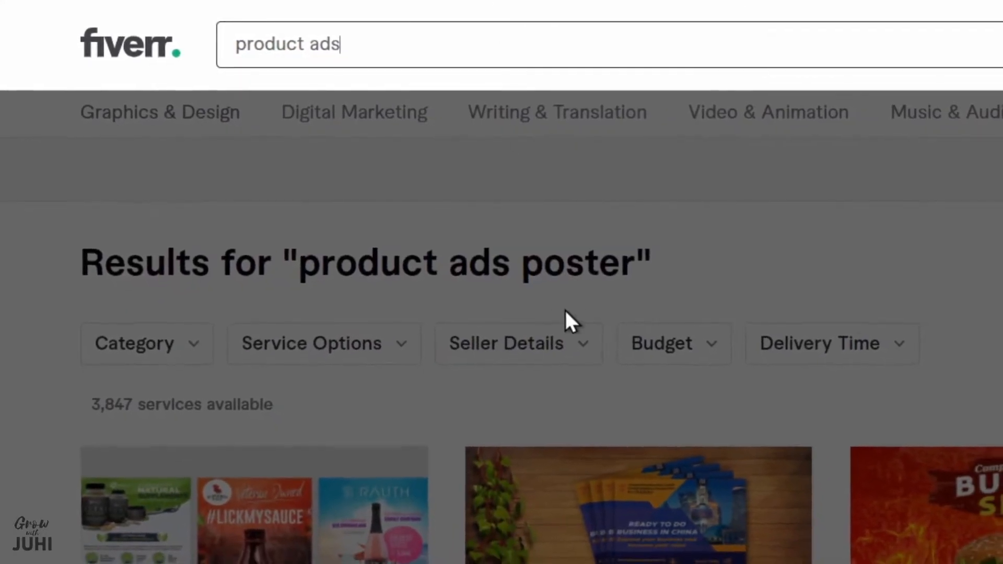
{"action": "key", "text": "Return"}
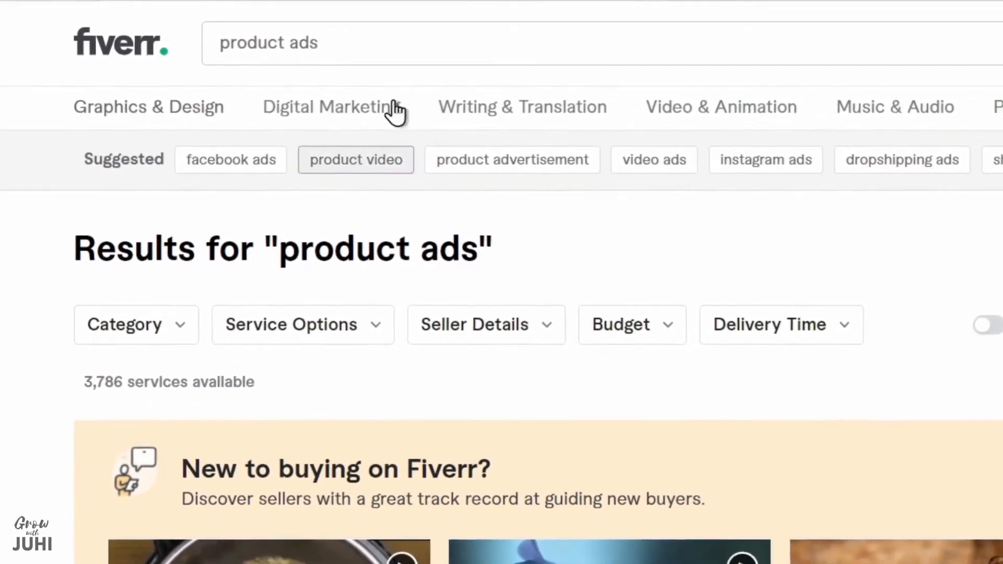
Extend the search phrase to "product ads design" and run the search
{"action": "left_click", "coordinate": [452, 50]}
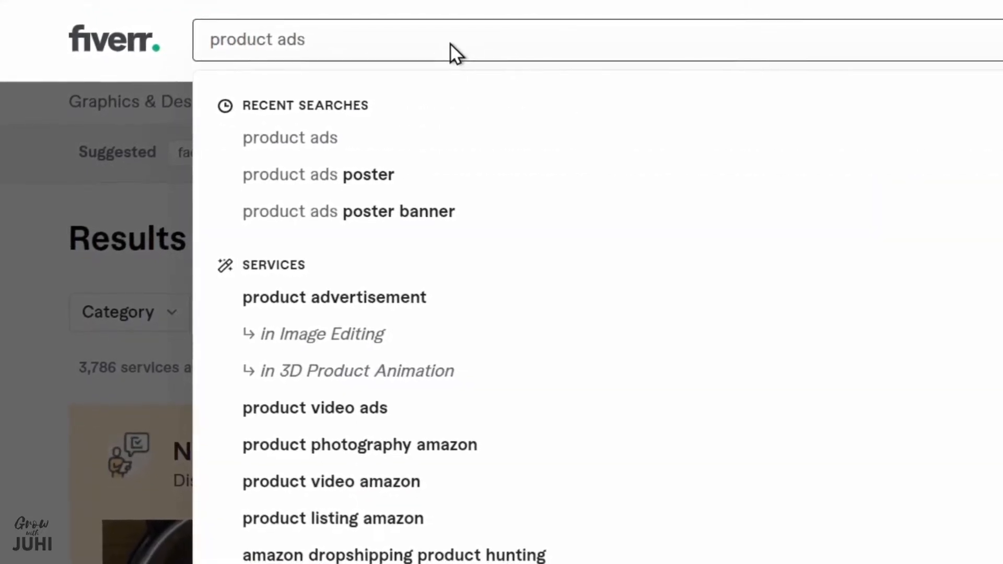
{"action": "type", "text": "de"}
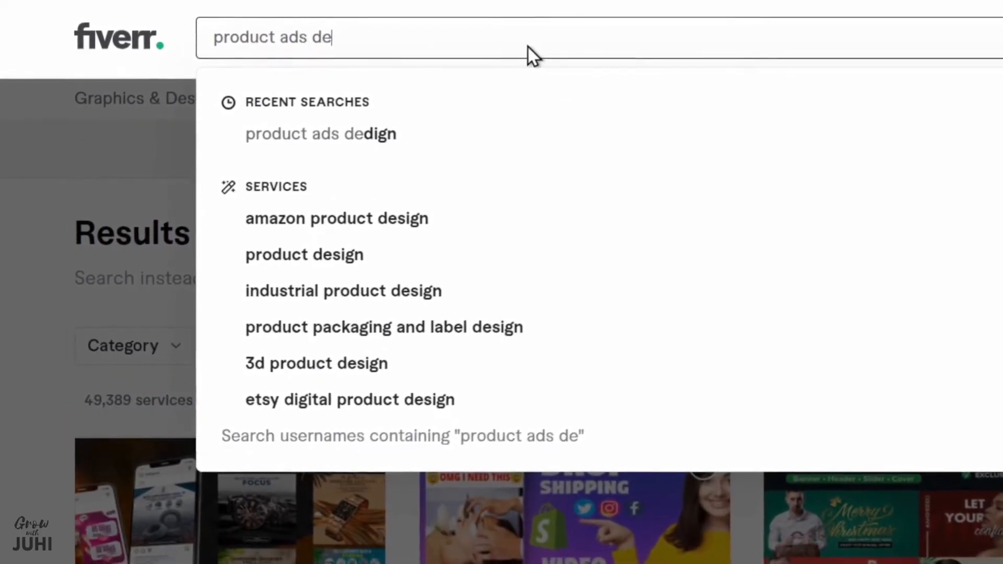
{"action": "type", "text": "sign"}
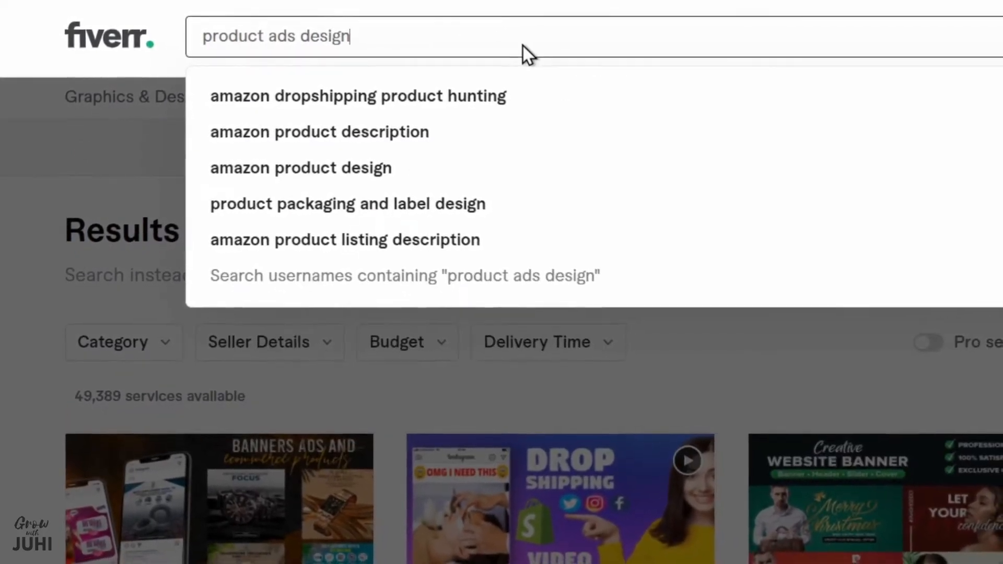
{"action": "key", "text": "Return"}
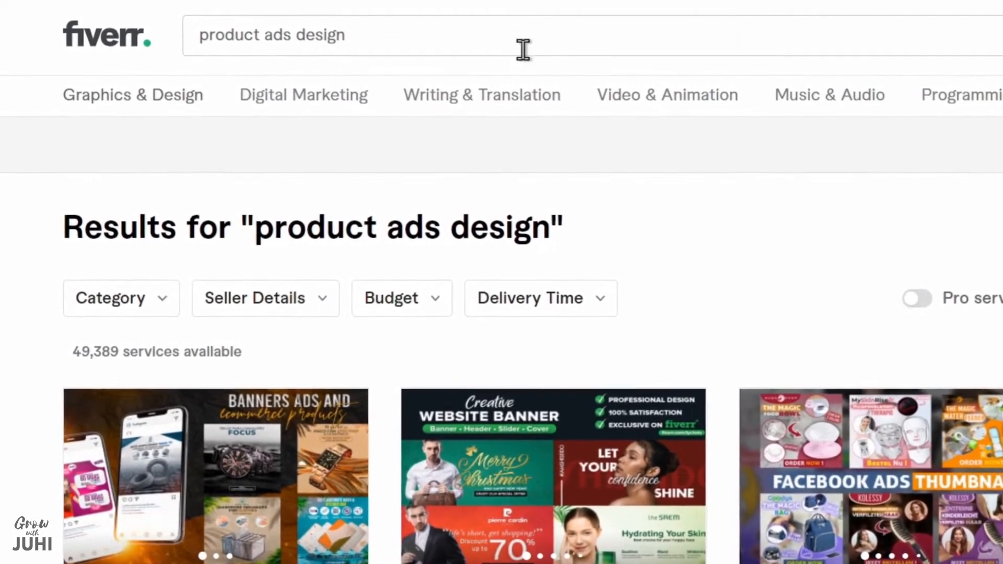
Search the services for "product ads banner for social media" and for the shorter phrase "product ads banner for social"
{"action": "double_click", "coordinate": [549, 39]}
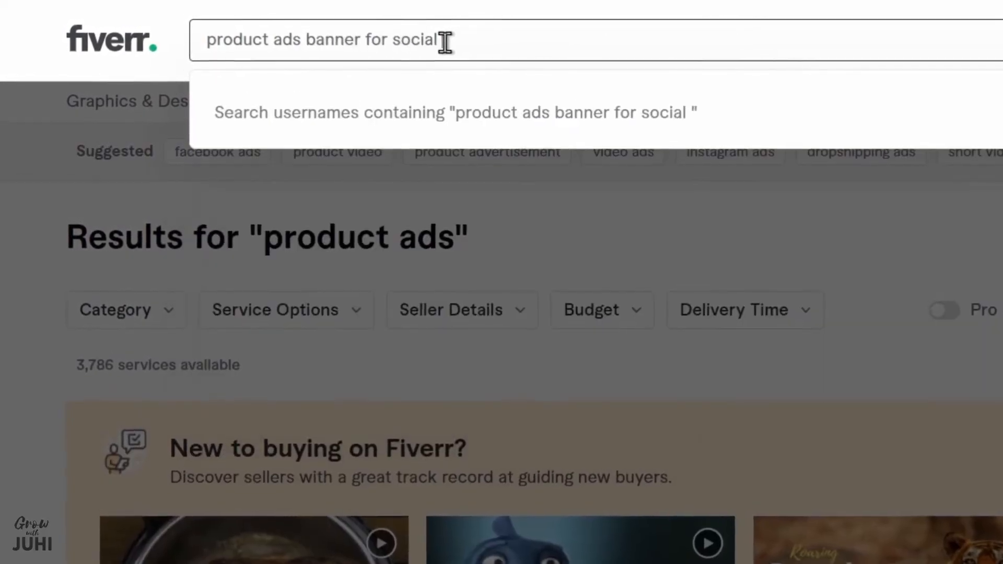
{"action": "key", "text": "Return"}
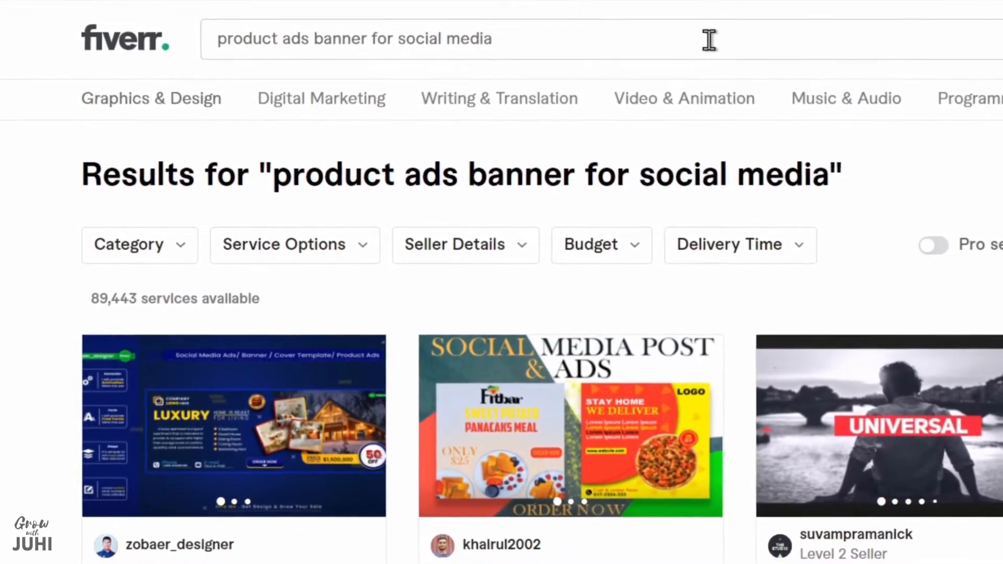
{"action": "double_click", "coordinate": [707, 38]}
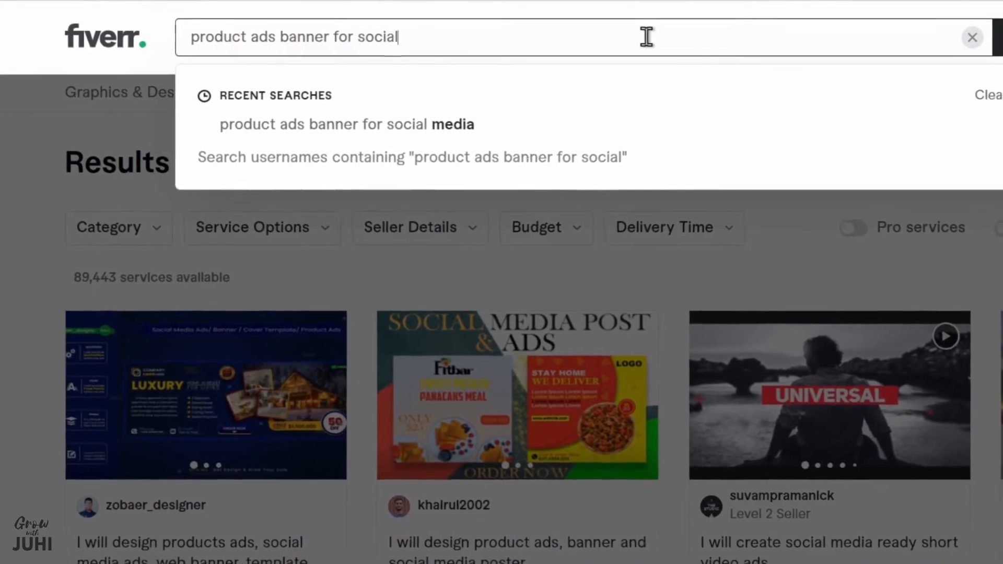
{"action": "key", "text": "Return"}
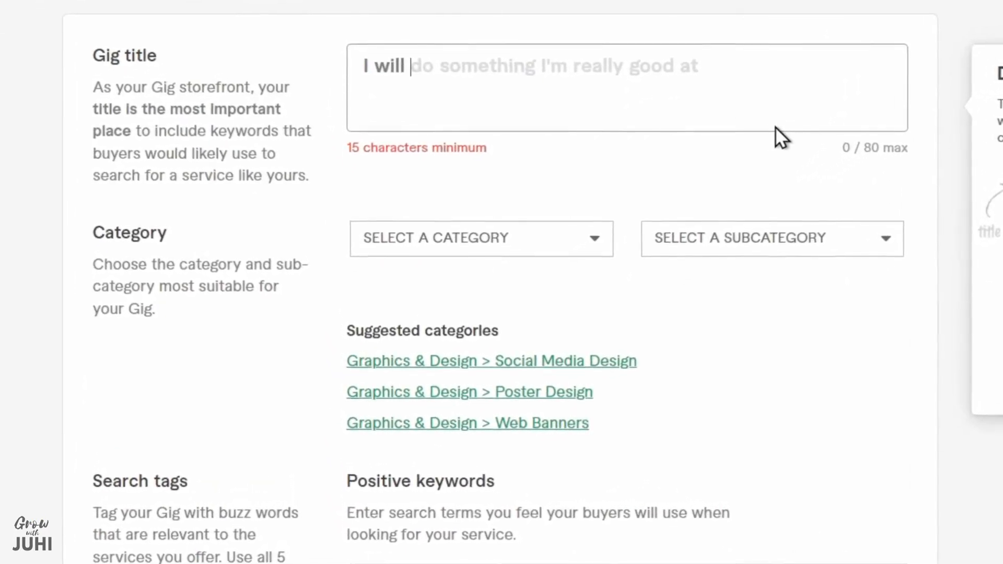
Paste the gig title "design social media ads post and product ads or banner" and set the category to Graphics & Design
{"action": "type", "text": "design social media ads post and product ads or banner"}
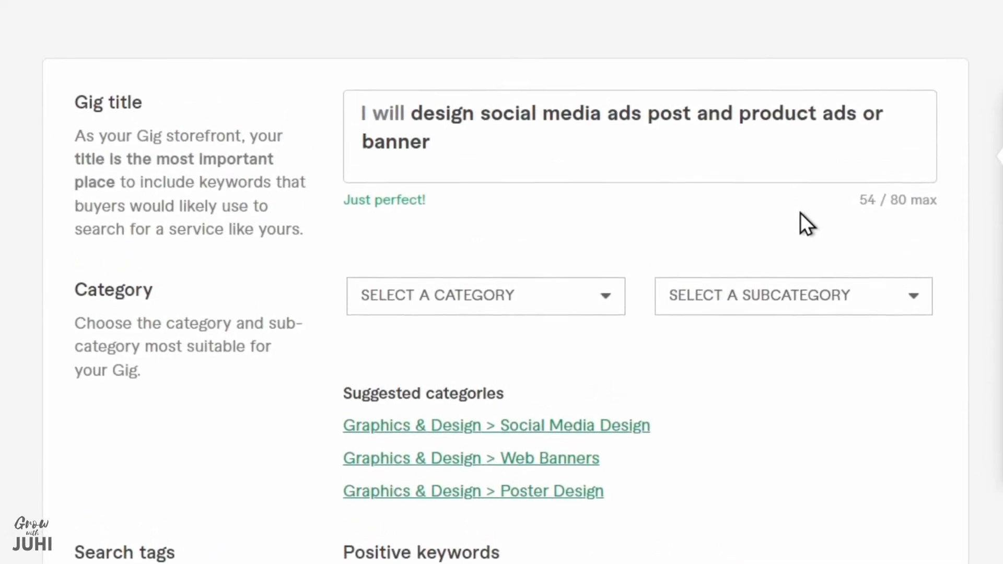
{"action": "scroll", "coordinate": [780, 275], "scroll_direction": "down", "scroll_amount": 3}
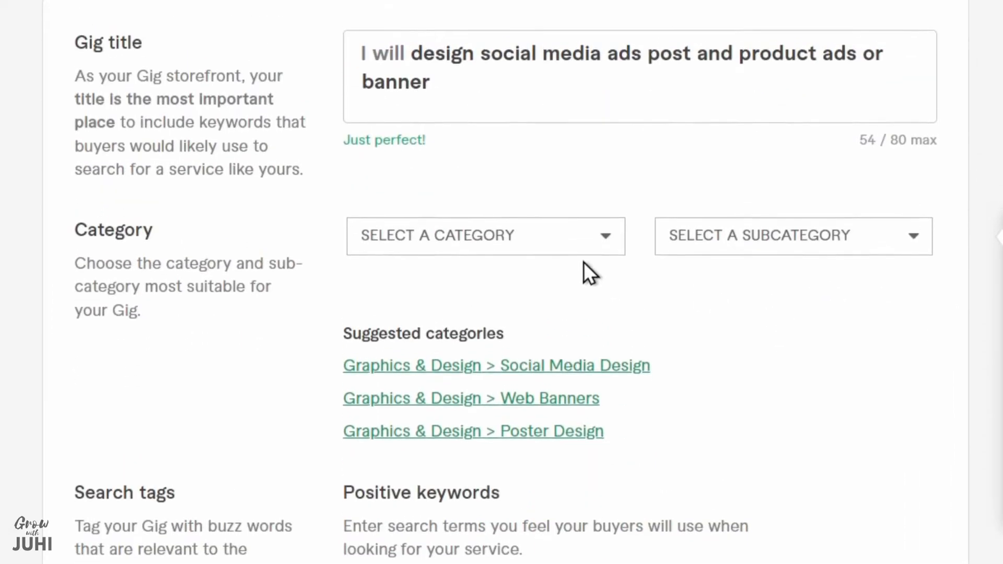
{"action": "left_click", "coordinate": [581, 206]}
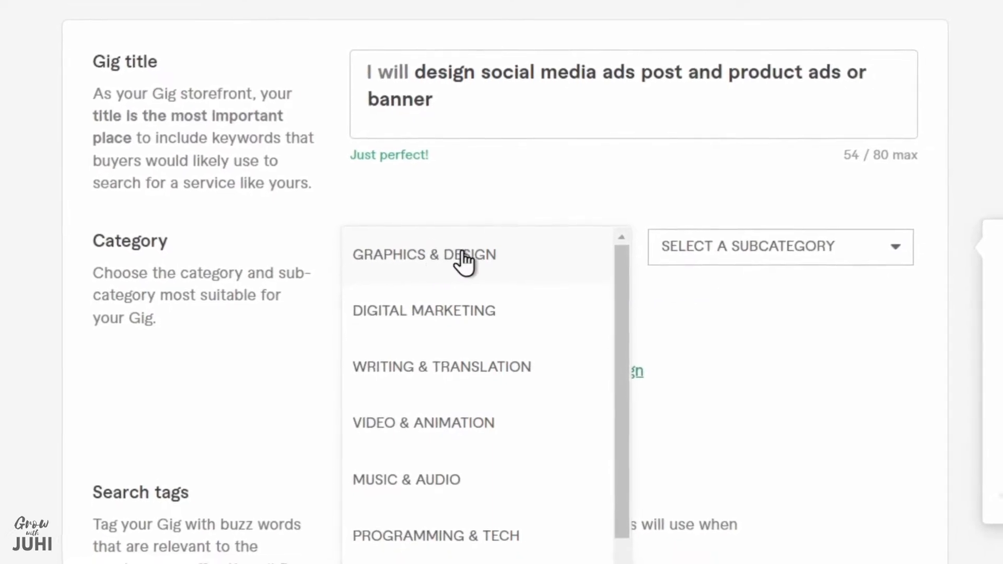
{"action": "left_click", "coordinate": [464, 258]}
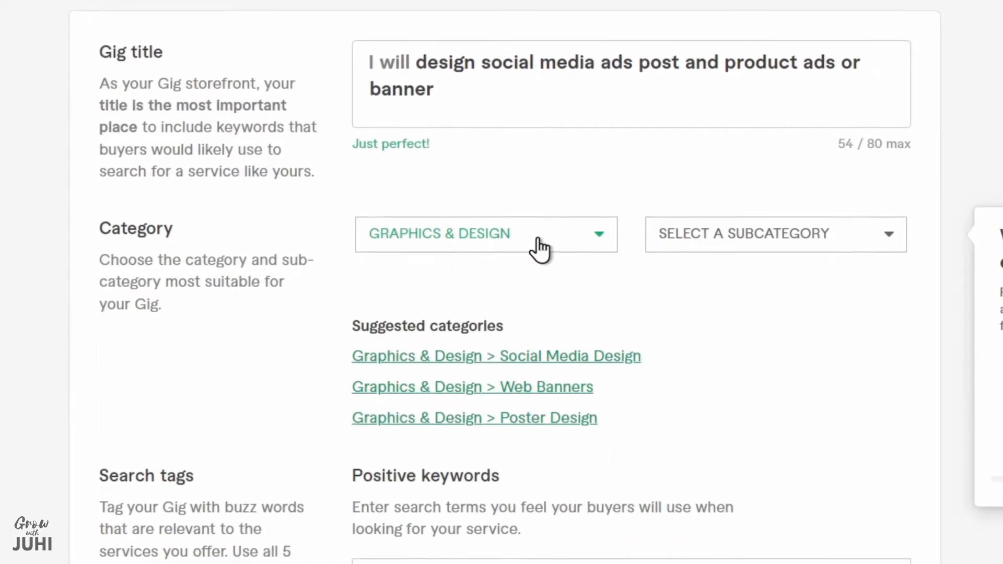
Set the gig's subcategory to Social Media Design
{"action": "left_click", "coordinate": [783, 226]}
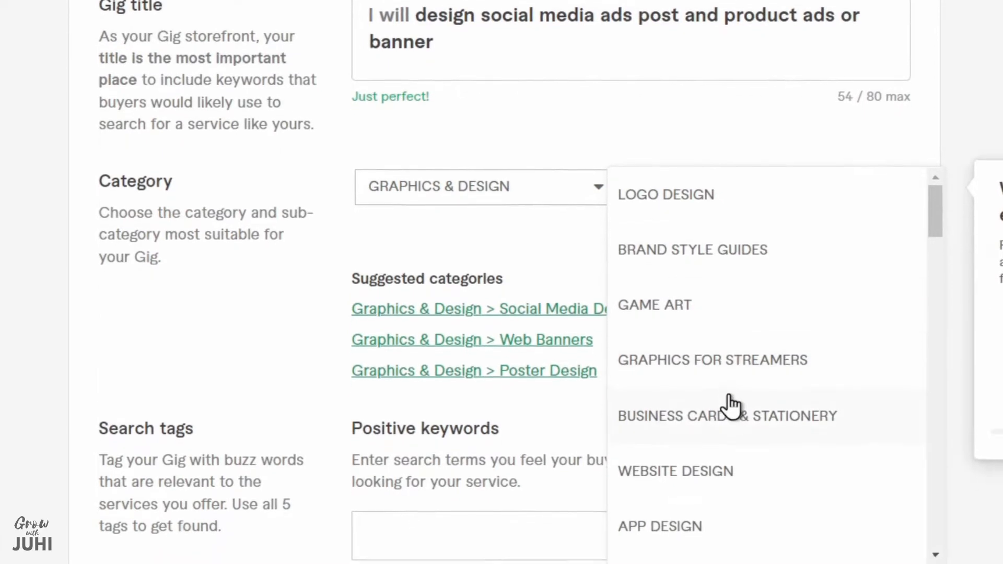
{"action": "scroll", "coordinate": [735, 421], "scroll_direction": "down", "scroll_amount": 4}
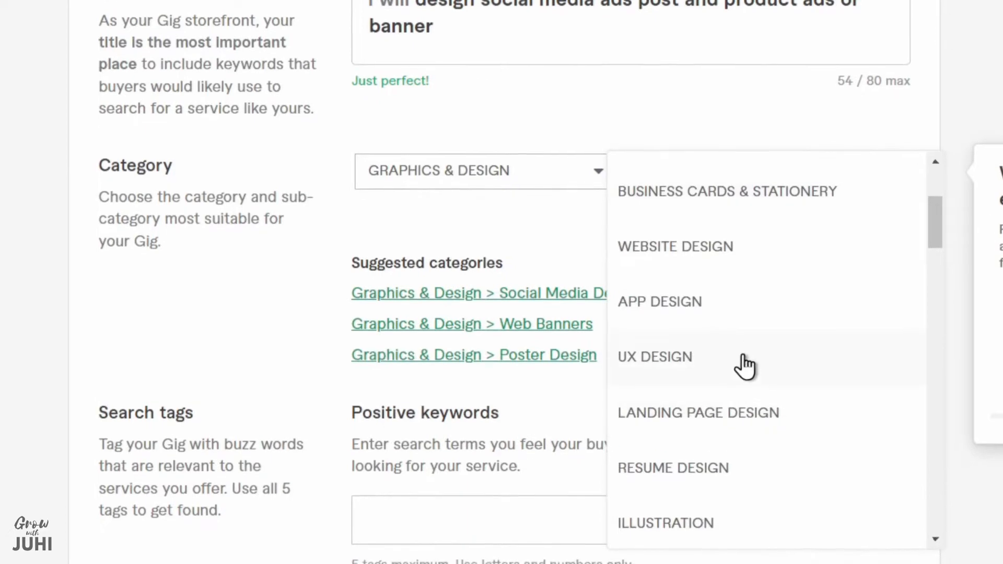
{"action": "scroll", "coordinate": [820, 289], "scroll_direction": "down", "scroll_amount": 2}
{"action": "scroll", "coordinate": [818, 299], "scroll_direction": "down", "scroll_amount": 7}
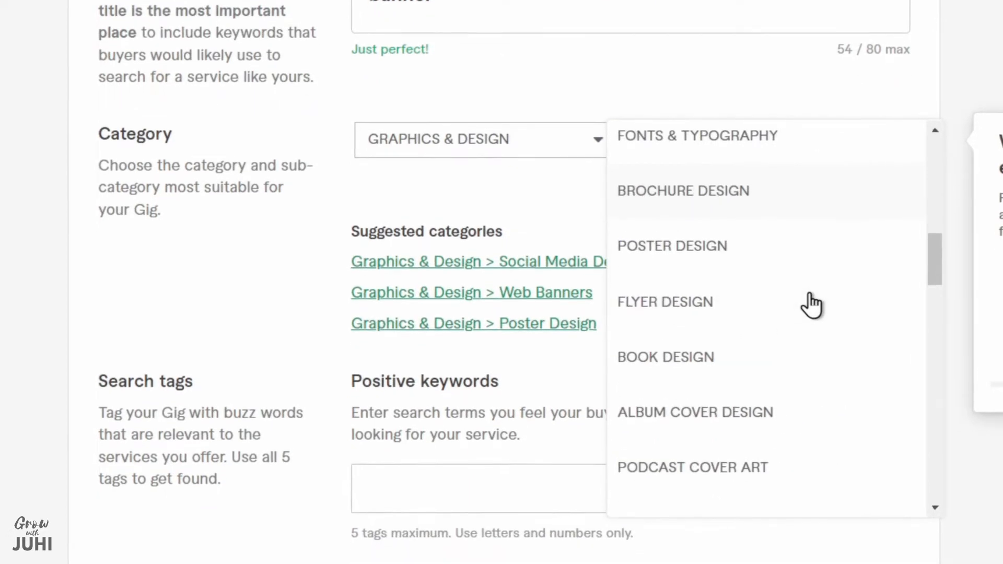
{"action": "scroll", "coordinate": [811, 294], "scroll_direction": "down", "scroll_amount": 6}
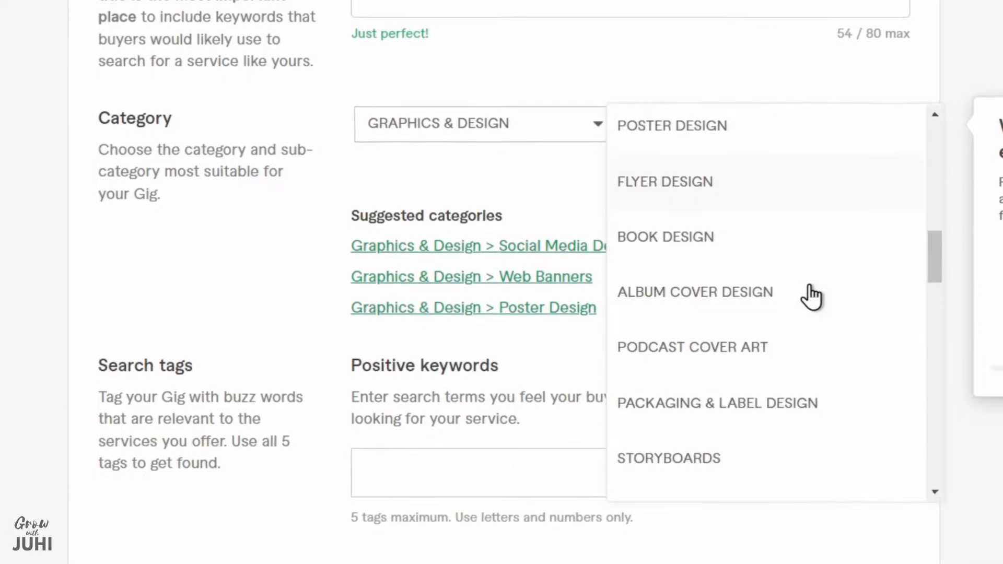
{"action": "left_click", "coordinate": [766, 292]}
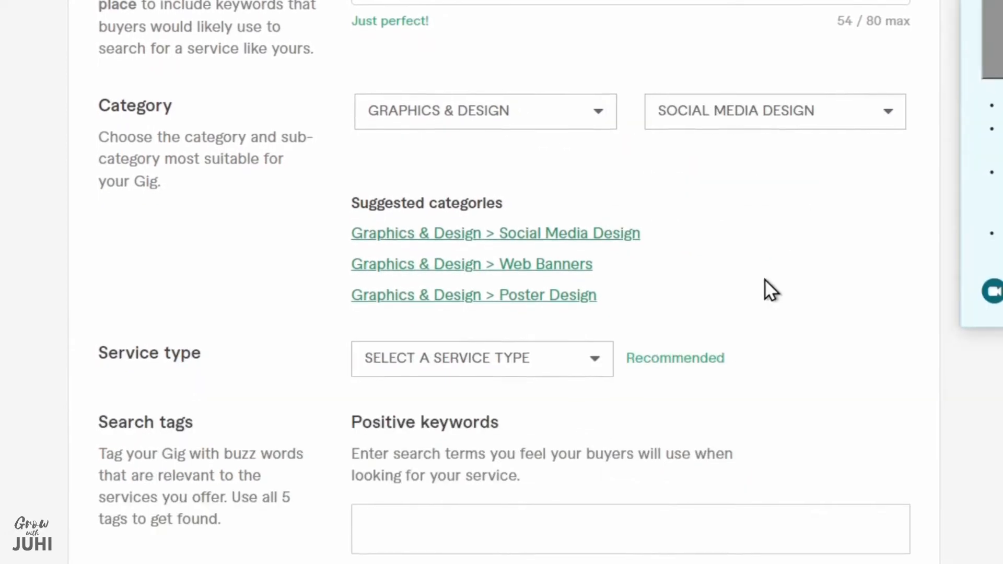
Set the gig's service type to Social Posts & Banners
{"action": "scroll", "coordinate": [778, 146], "scroll_direction": "down", "scroll_amount": 2}
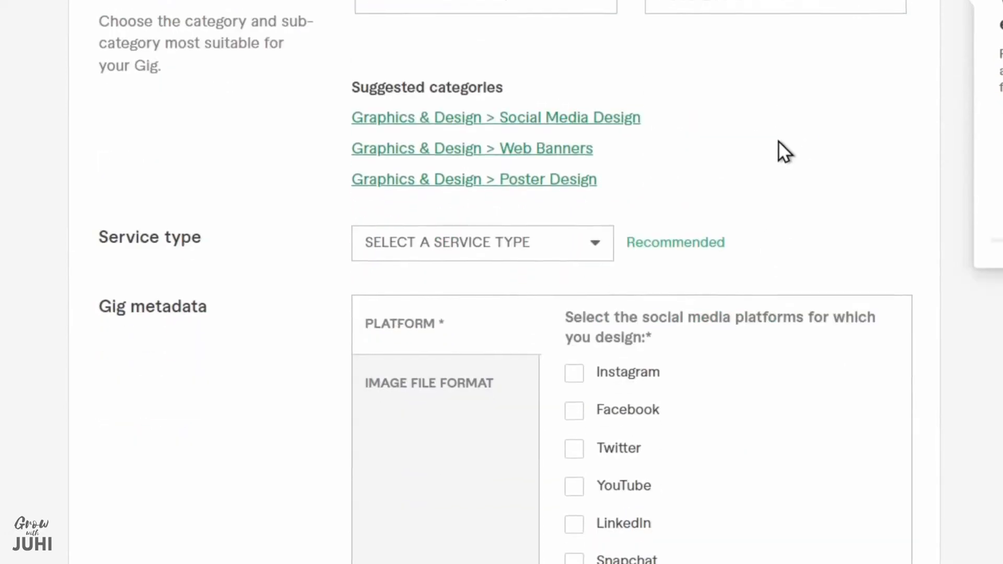
{"action": "left_click", "coordinate": [580, 238]}
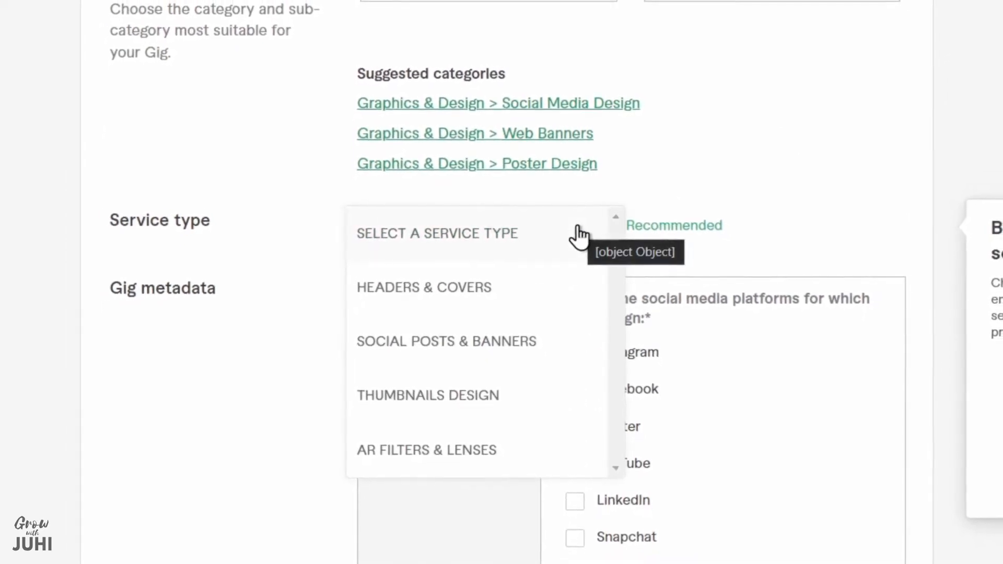
{"action": "left_click", "coordinate": [500, 342]}
Select Facebook, Instagram, LinkedIn, Pinterest and YouTube as the platforms in the gig metadata
{"action": "scroll", "coordinate": [727, 208], "scroll_direction": "down", "scroll_amount": 5}
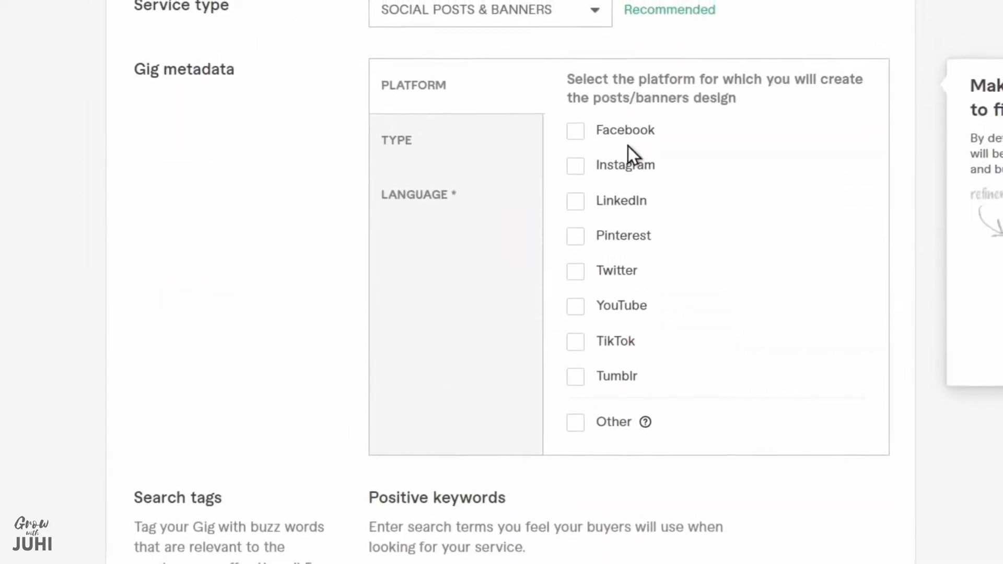
{"action": "left_click", "coordinate": [575, 131]}
{"action": "left_click", "coordinate": [575, 166]}
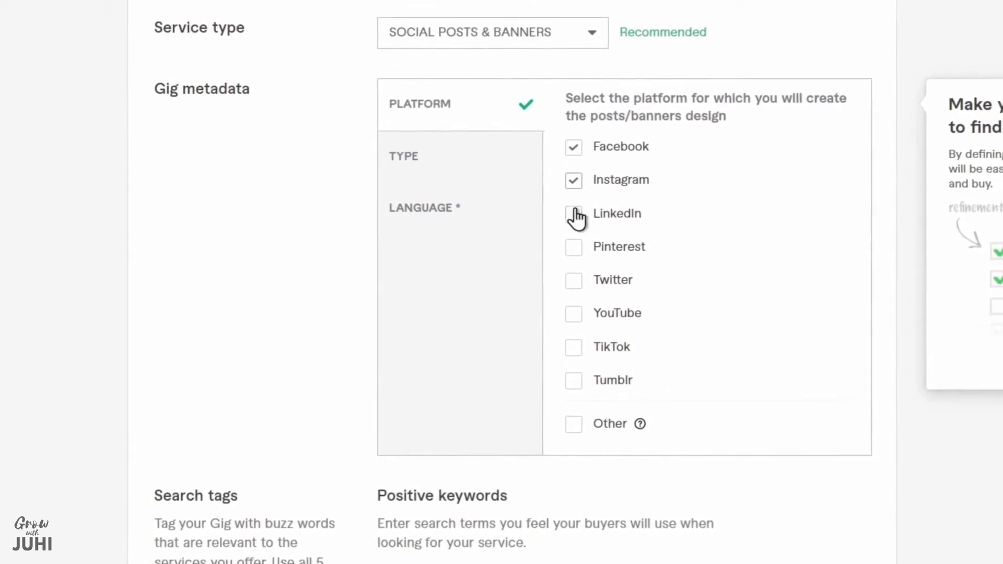
{"action": "left_click", "coordinate": [574, 212]}
{"action": "left_click", "coordinate": [574, 245]}
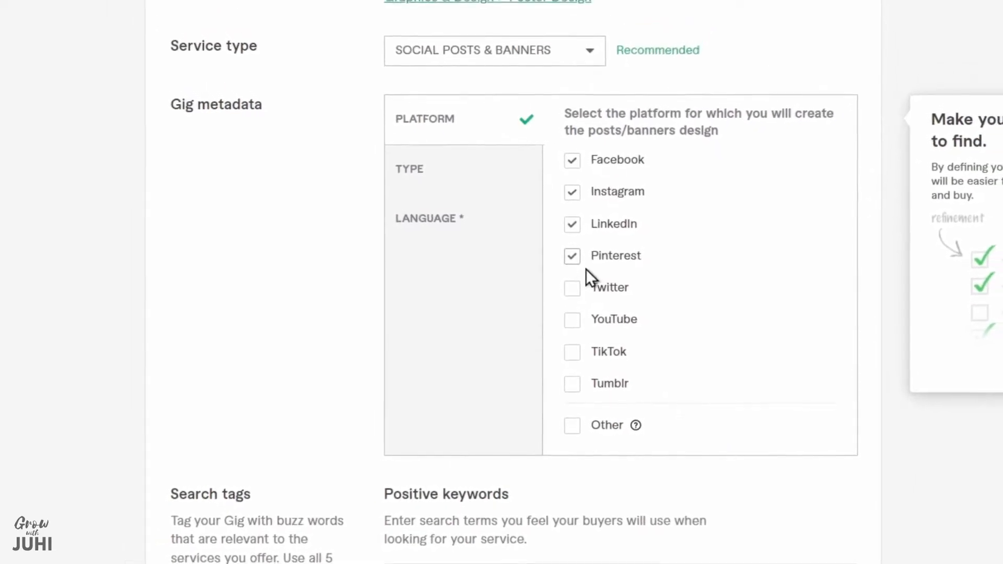
{"action": "scroll", "coordinate": [596, 262], "scroll_direction": "down", "scroll_amount": 2}
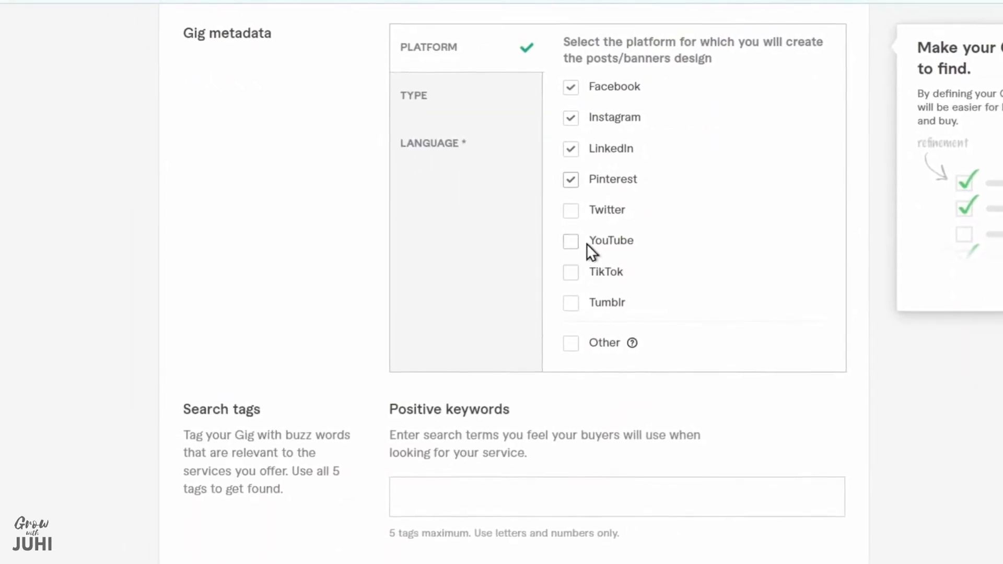
{"action": "left_click", "coordinate": [570, 241]}
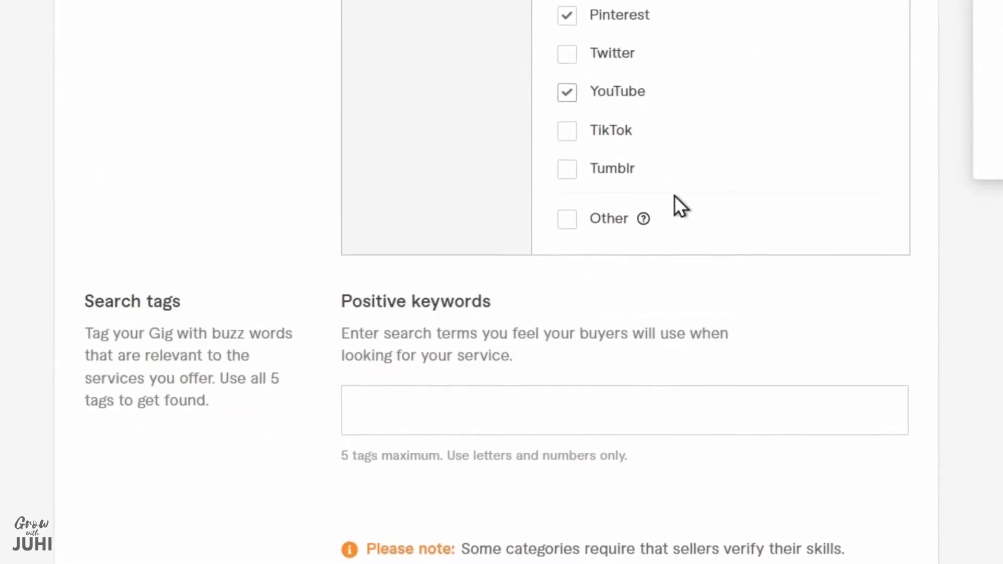
Add the search tags "product ads", "social media ads design" and "product ads design" to the positive keywords
{"action": "scroll", "coordinate": [674, 198], "scroll_direction": "down", "scroll_amount": 3}
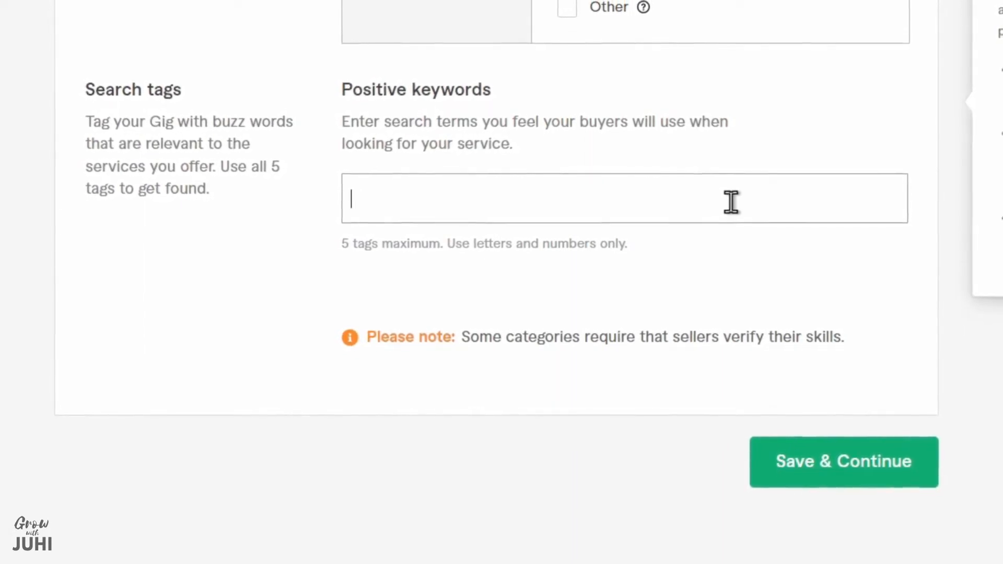
{"action": "type", "text": "social med"}
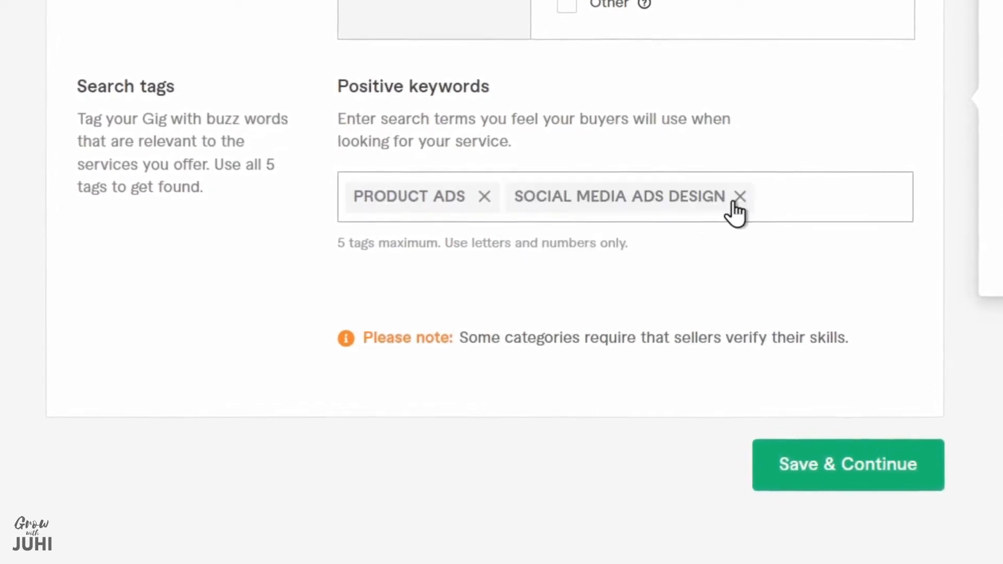
{"action": "type", "text": "product ads desi"}
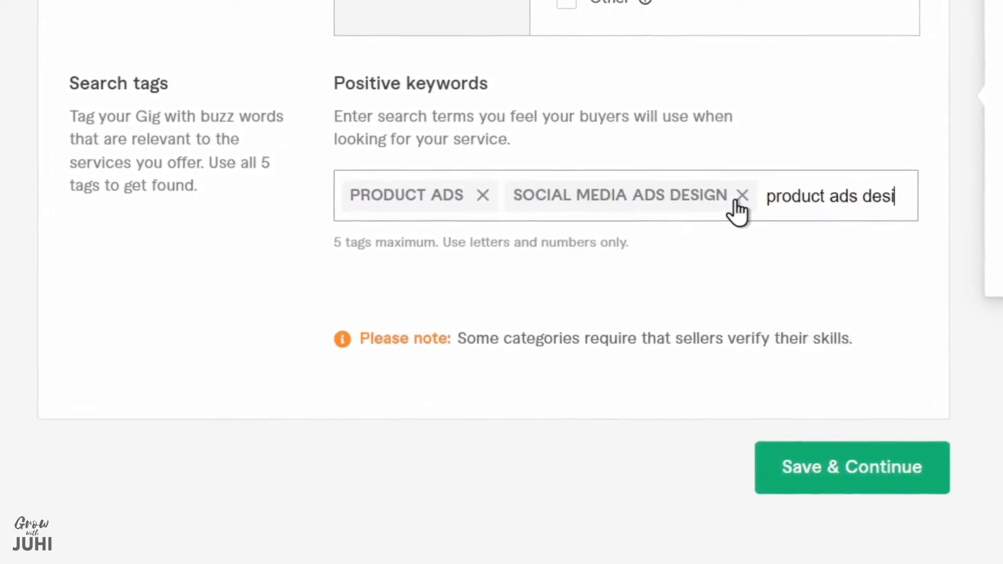
{"action": "type", "text": "gn"}
{"action": "key", "text": "Return"}
Add the search tags "product poster design for social media post" and "product ad banner"
{"action": "type", "text": "product "}
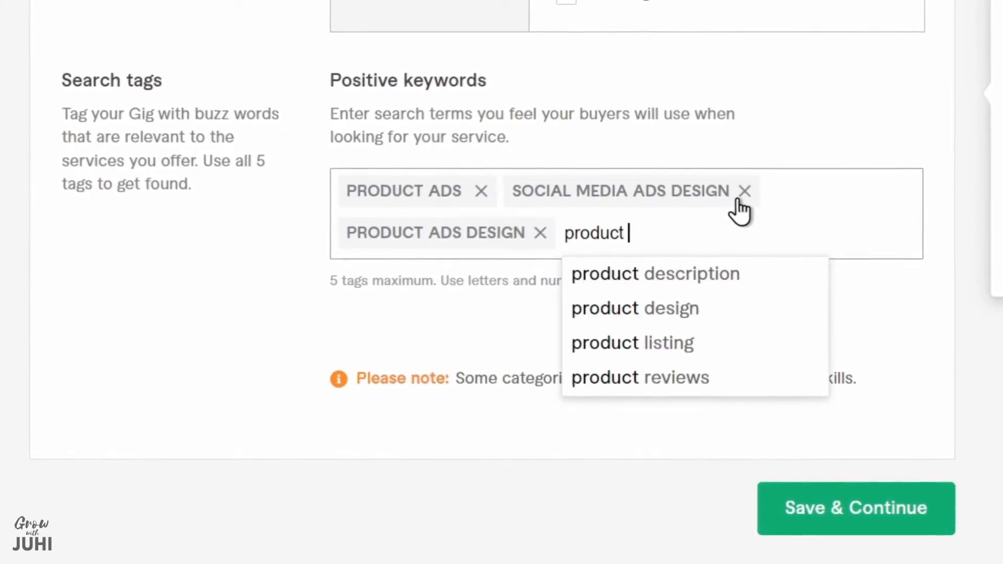
{"action": "type", "text": "poster design for social media"}
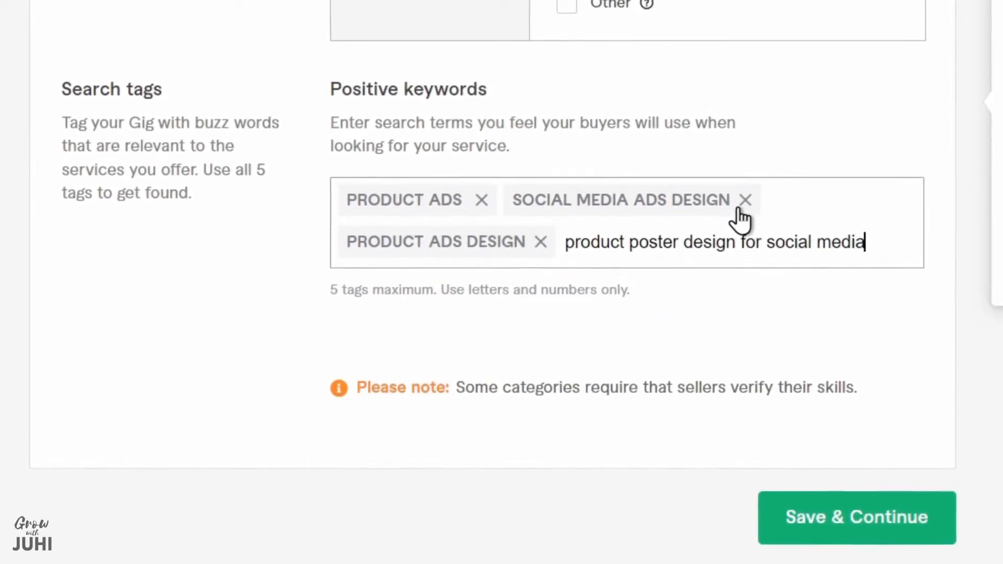
{"action": "type", "text": " post"}
{"action": "key", "text": "Return"}
{"action": "type", "text": "product"}
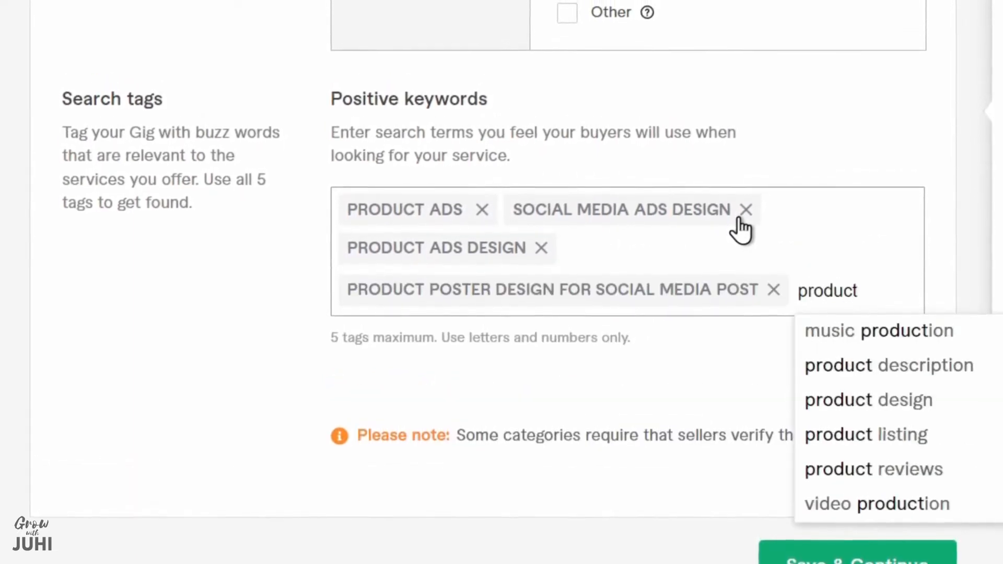
{"action": "type", "text": " ad banner"}
{"action": "key", "text": "Return"}
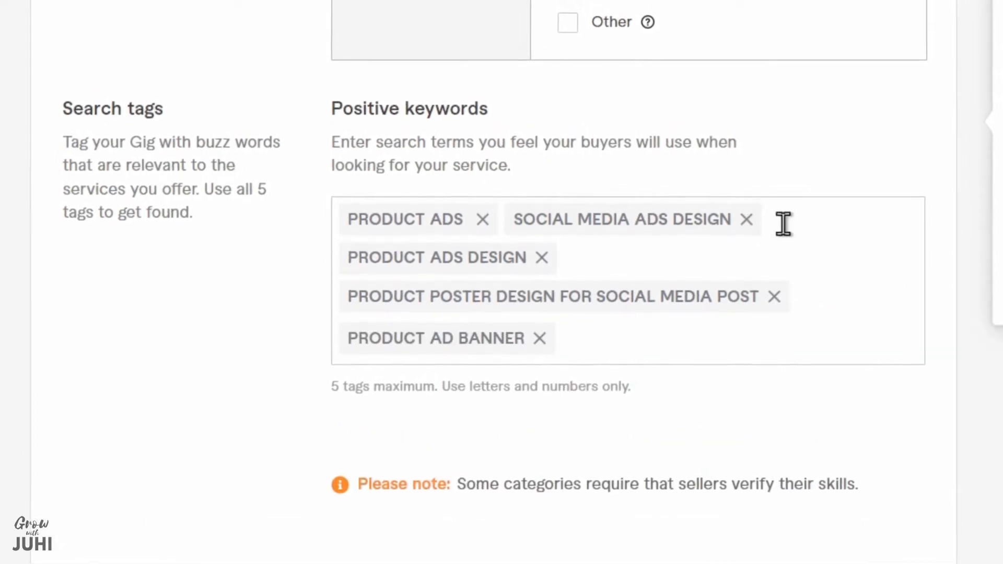
Try to save the gig overview and continue, and check the gig metadata section
{"action": "scroll", "coordinate": [784, 224], "scroll_direction": "down", "scroll_amount": 6}
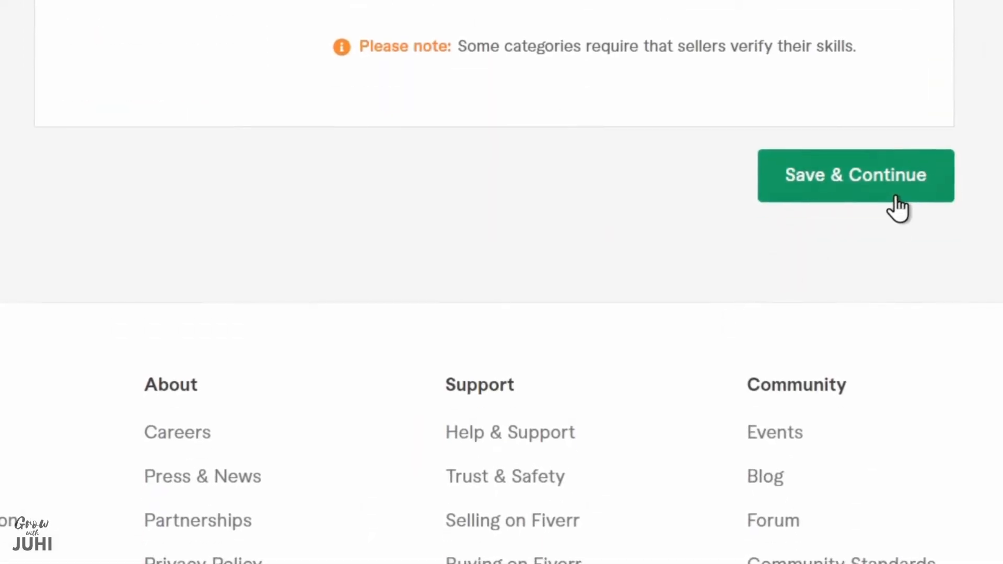
{"action": "left_click", "coordinate": [896, 197]}
{"action": "scroll", "coordinate": [895, 197], "scroll_direction": "up", "scroll_amount": 10}
{"action": "scroll", "coordinate": [885, 188], "scroll_direction": "down", "scroll_amount": 3}
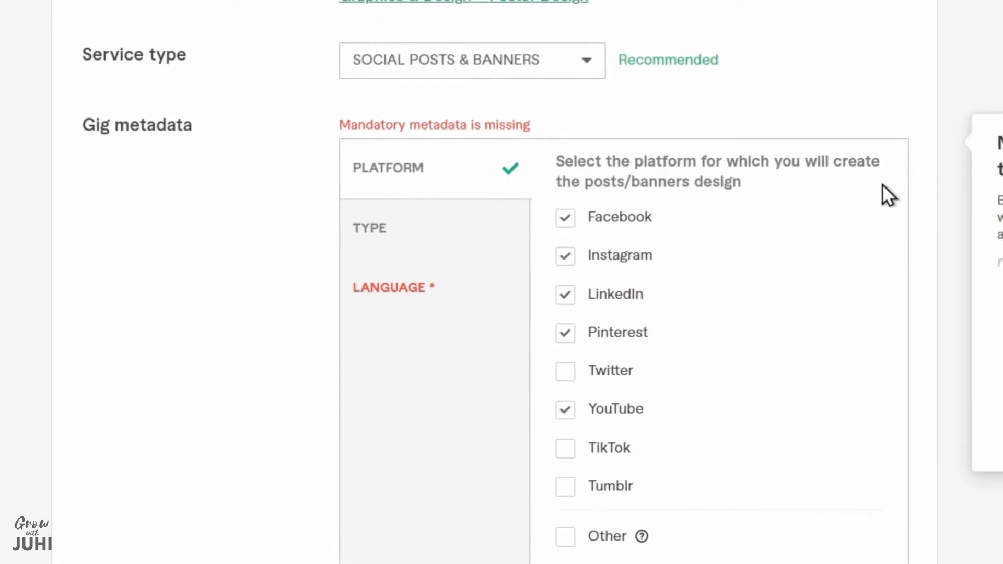
Select English and Hindi as the post languages in the gig metadata
{"action": "left_click", "coordinate": [398, 286]}
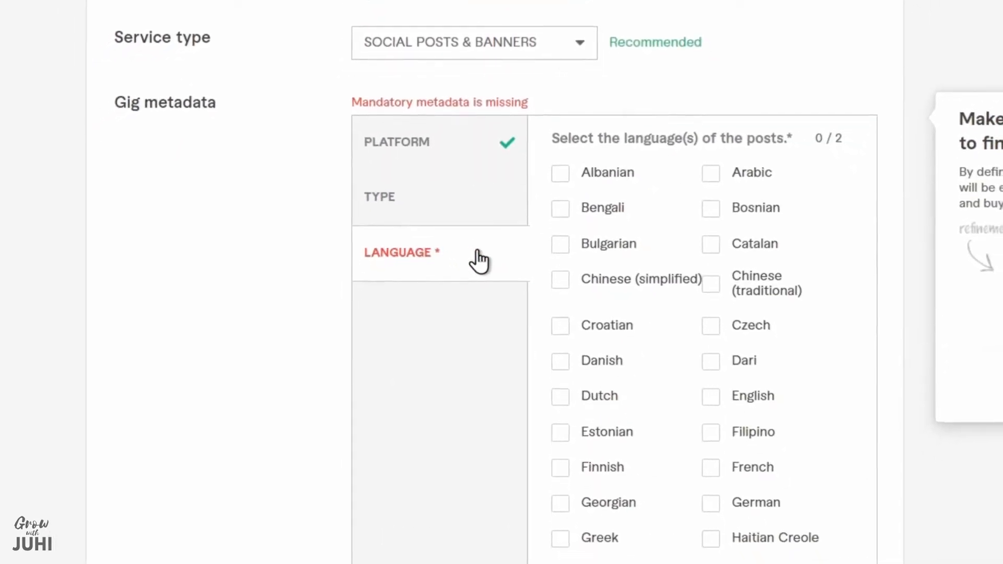
{"action": "left_click", "coordinate": [711, 397]}
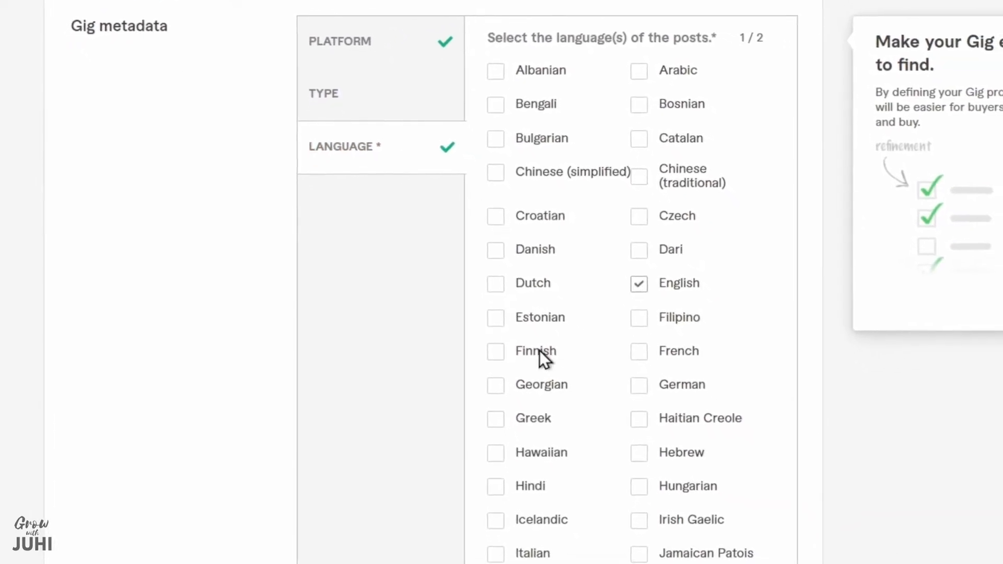
{"action": "left_click", "coordinate": [495, 486]}
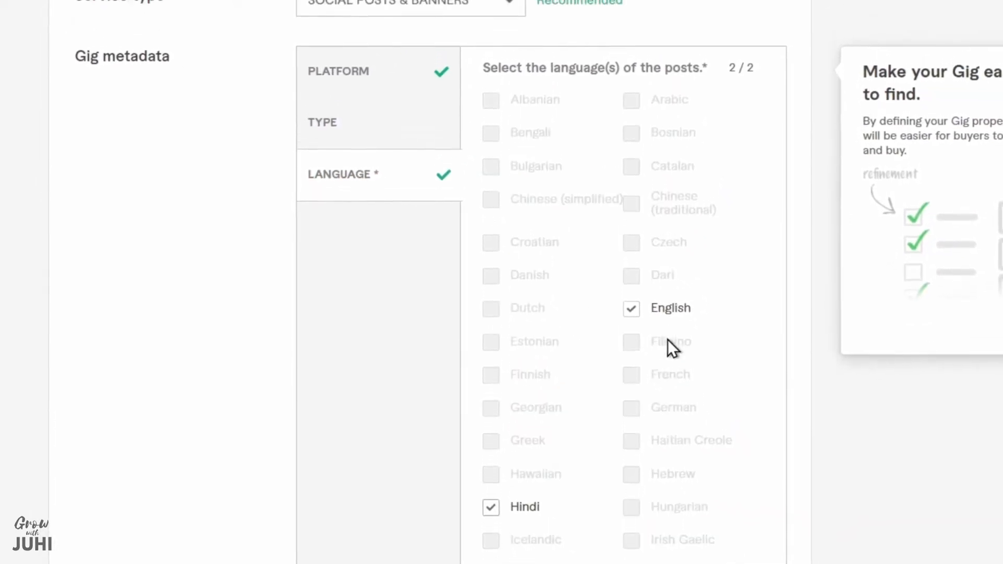
Replace the two overlong search tags with "social media ads" and "product poster", and save the overview to continue to pricing
{"action": "scroll", "coordinate": [668, 345], "scroll_direction": "down", "scroll_amount": 15}
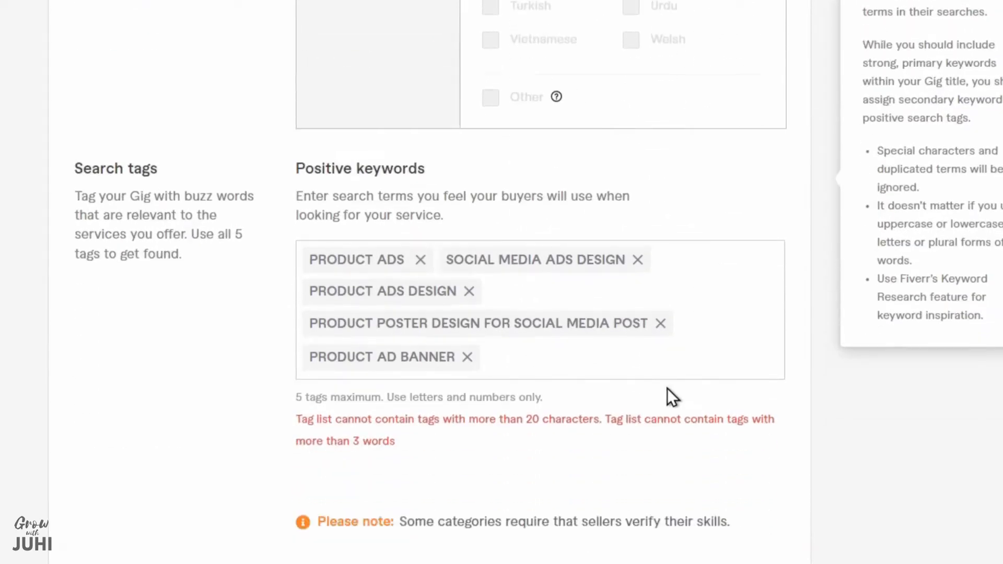
{"action": "scroll", "coordinate": [666, 387], "scroll_direction": "down", "scroll_amount": 4}
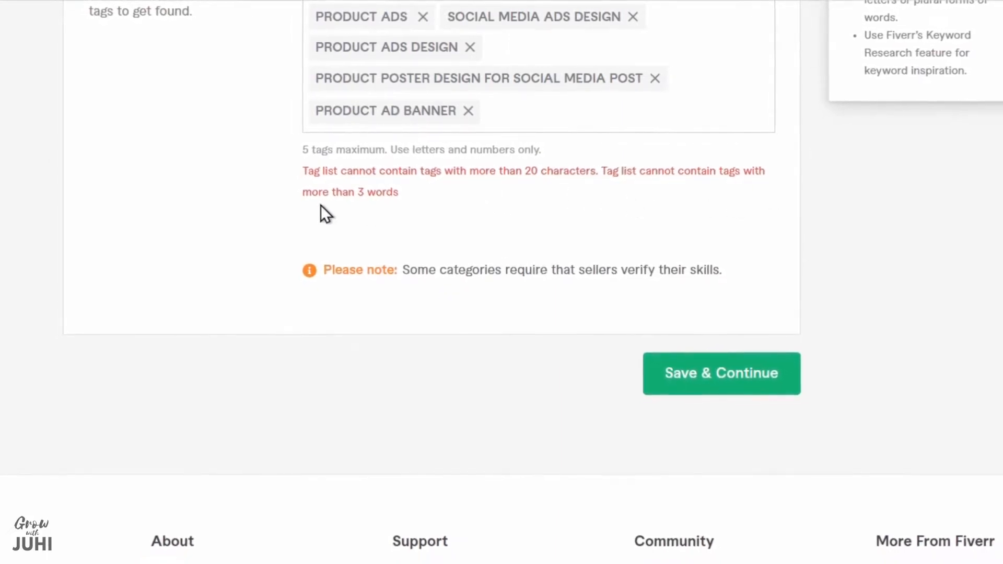
{"action": "scroll", "coordinate": [387, 202], "scroll_direction": "up", "scroll_amount": 1}
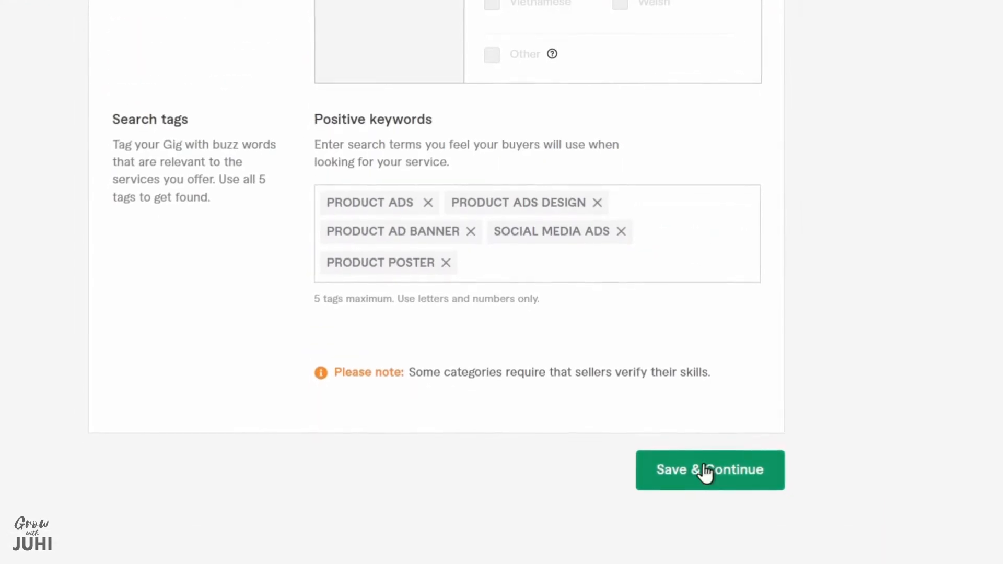
{"action": "left_click", "coordinate": [705, 470]}
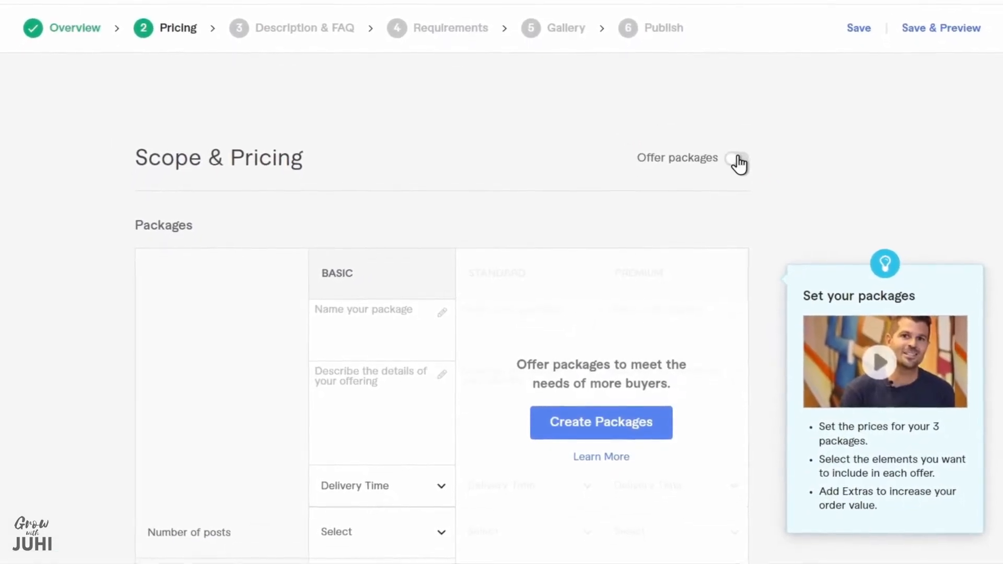
Enable three packages named Silver, Gold and Platinum, described as "1 Ads Poster", "3 Ads Posters" and "5 Ads Posters"
{"action": "left_click", "coordinate": [737, 158]}
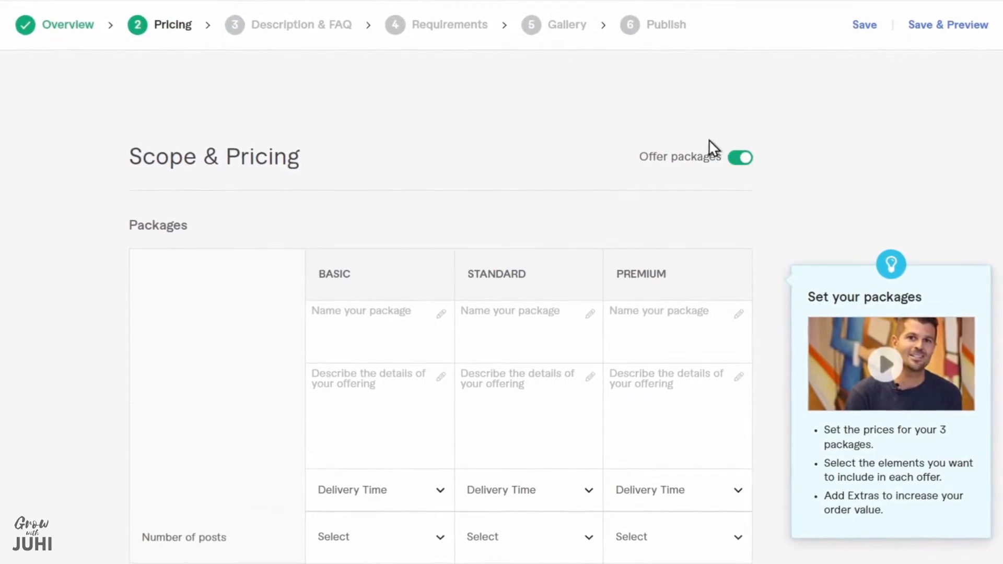
{"action": "scroll", "coordinate": [710, 143], "scroll_direction": "down", "scroll_amount": 3}
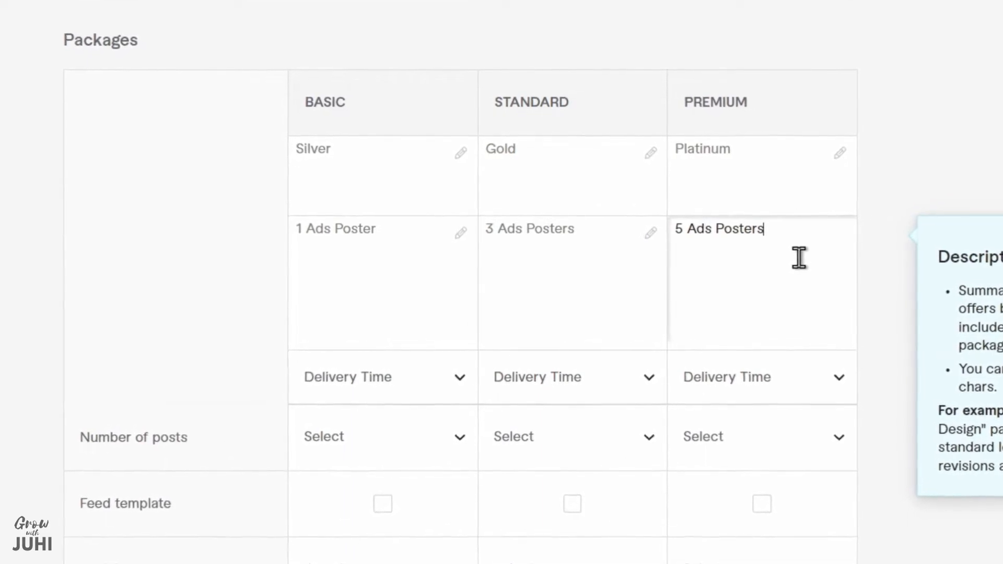
Set the delivery time to 1 day for Basic, 2 days for Standard and 3 days for Premium
{"action": "left_click", "coordinate": [388, 389]}
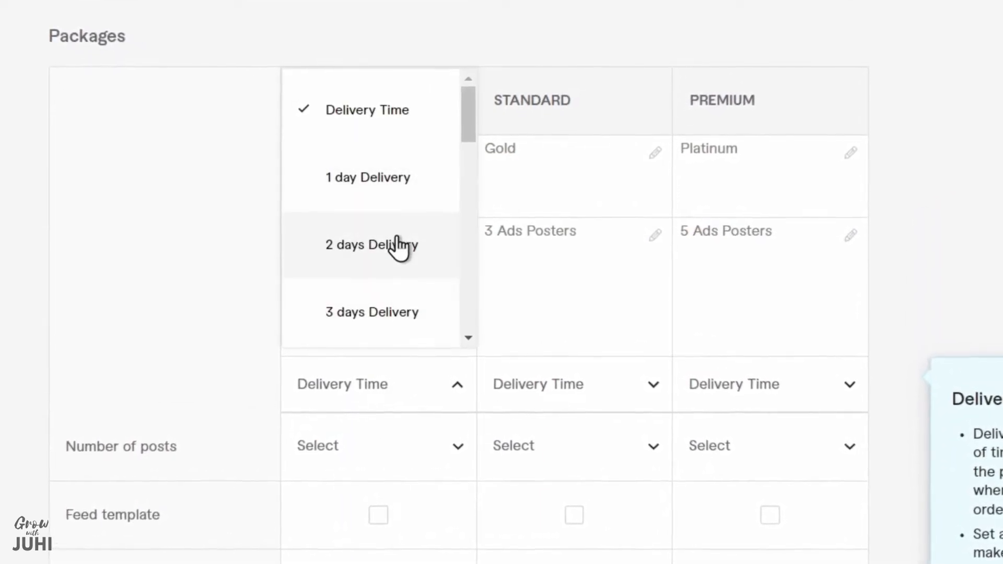
{"action": "left_click", "coordinate": [409, 198]}
{"action": "left_click", "coordinate": [614, 398]}
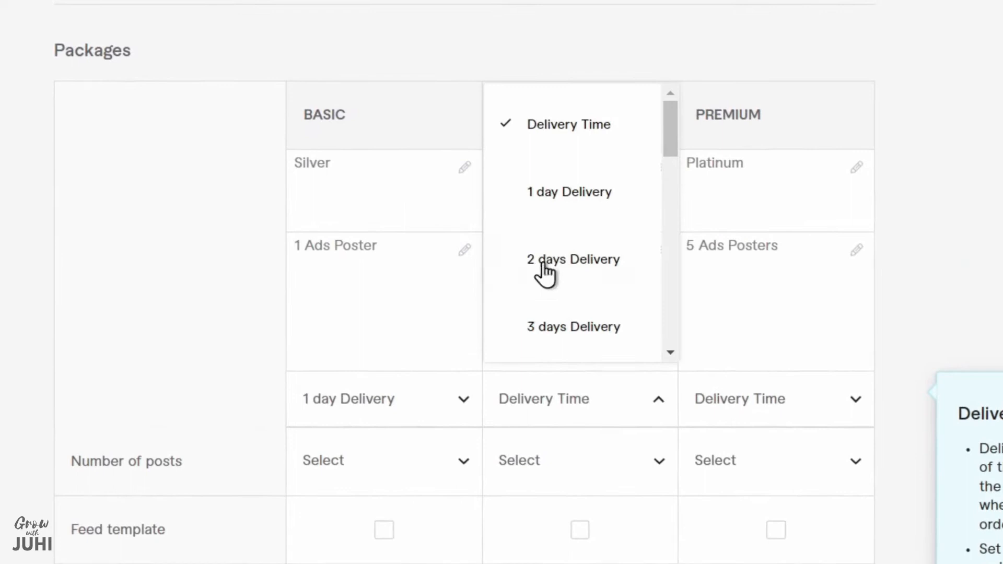
{"action": "left_click", "coordinate": [574, 261]}
{"action": "left_click", "coordinate": [853, 413]}
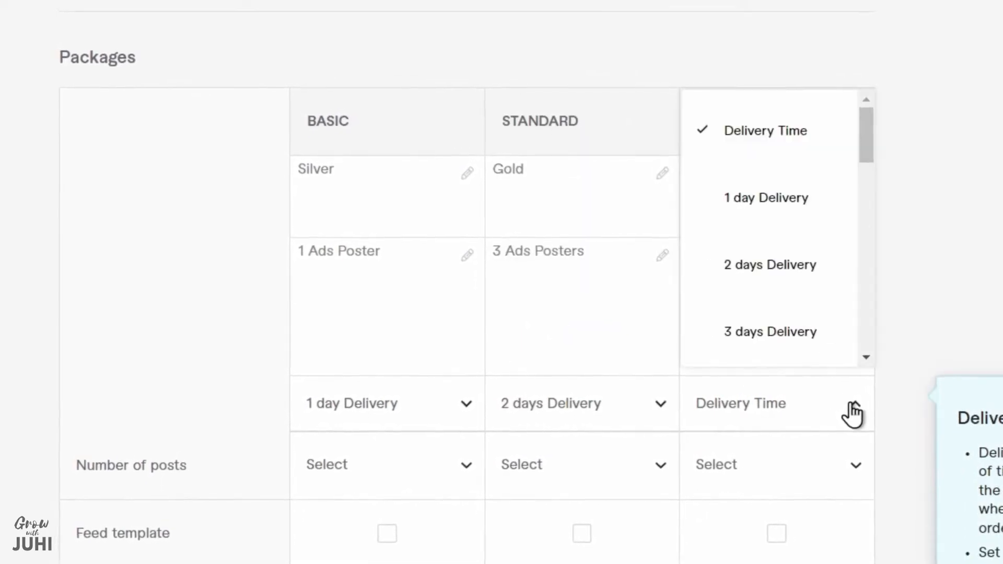
{"action": "left_click", "coordinate": [808, 339]}
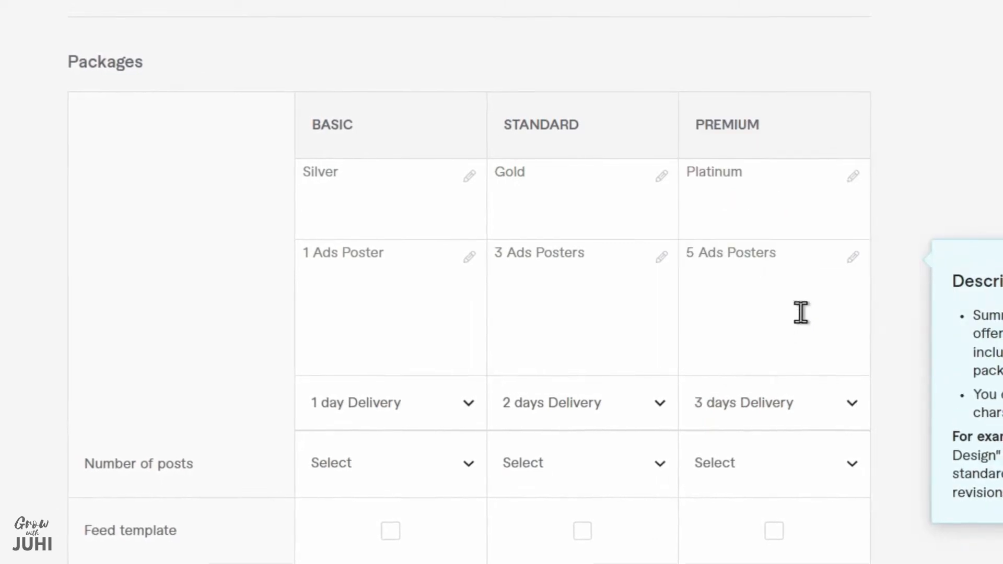
Set the number of posts to 1 for Basic, 3 for Standard and 5 for Premium
{"action": "scroll", "coordinate": [805, 313], "scroll_direction": "down", "scroll_amount": 5}
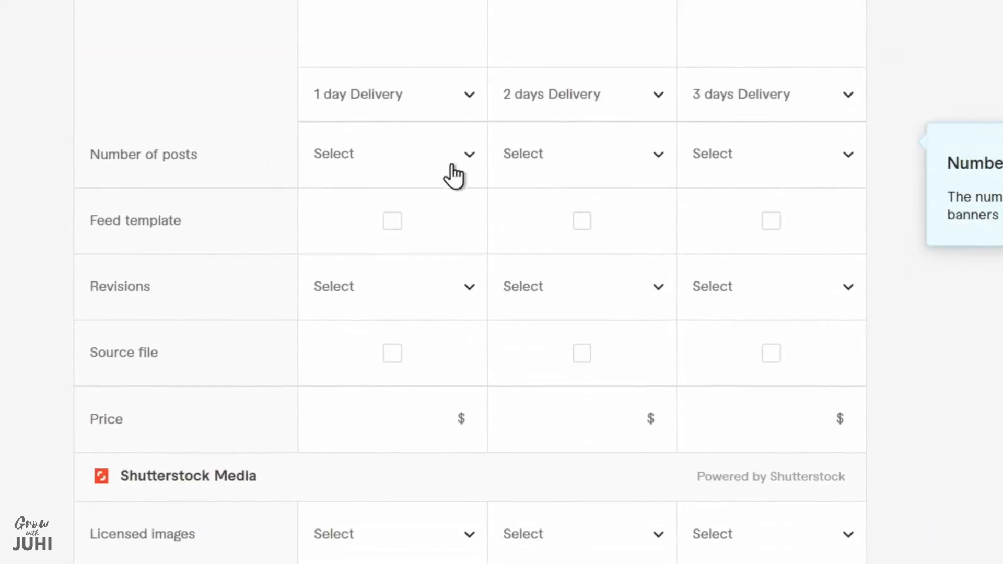
{"action": "left_click", "coordinate": [464, 157]}
{"action": "scroll", "coordinate": [417, 313], "scroll_direction": "up", "scroll_amount": 1}
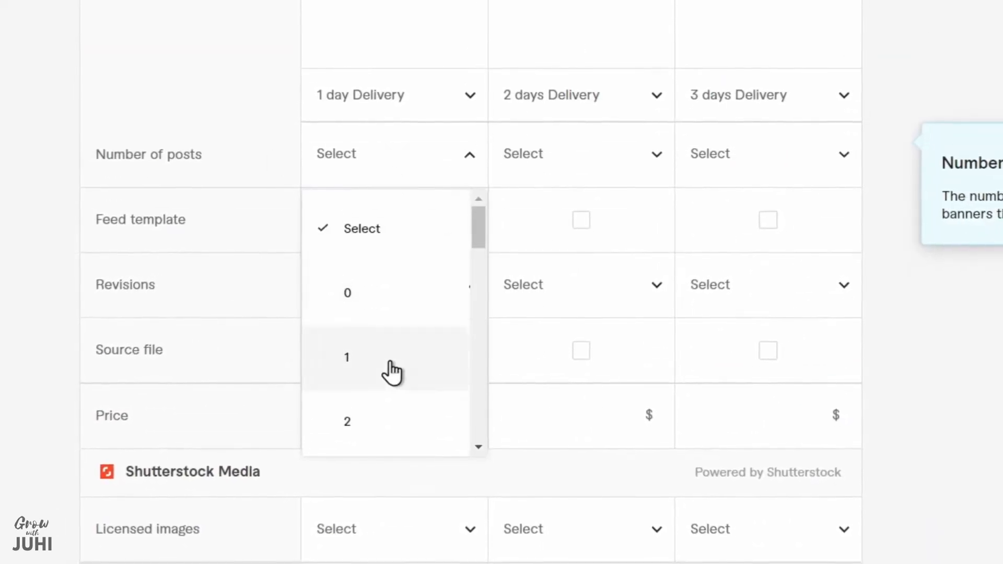
{"action": "left_click", "coordinate": [392, 360]}
{"action": "left_click", "coordinate": [840, 155]}
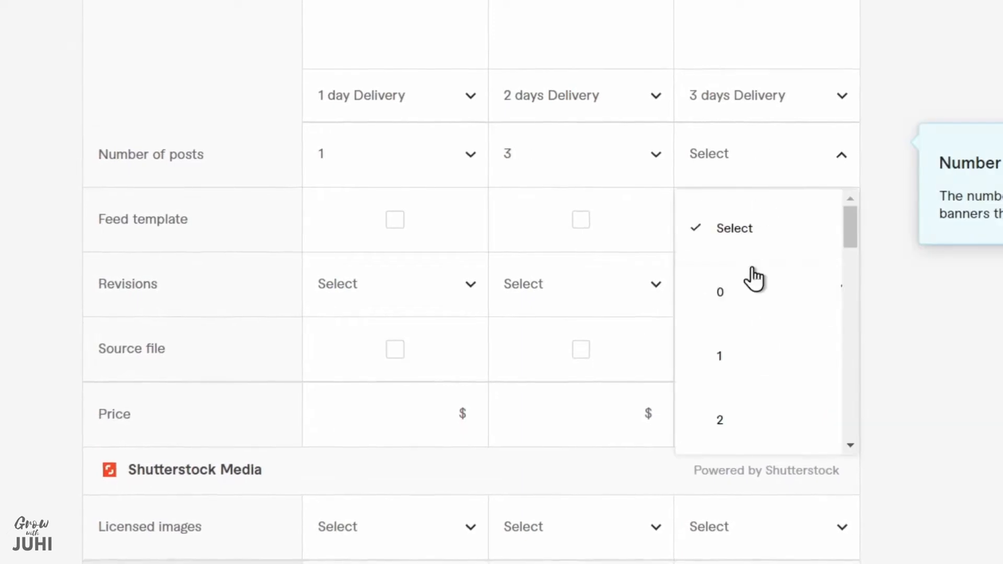
{"action": "scroll", "coordinate": [753, 279], "scroll_direction": "down", "scroll_amount": 5}
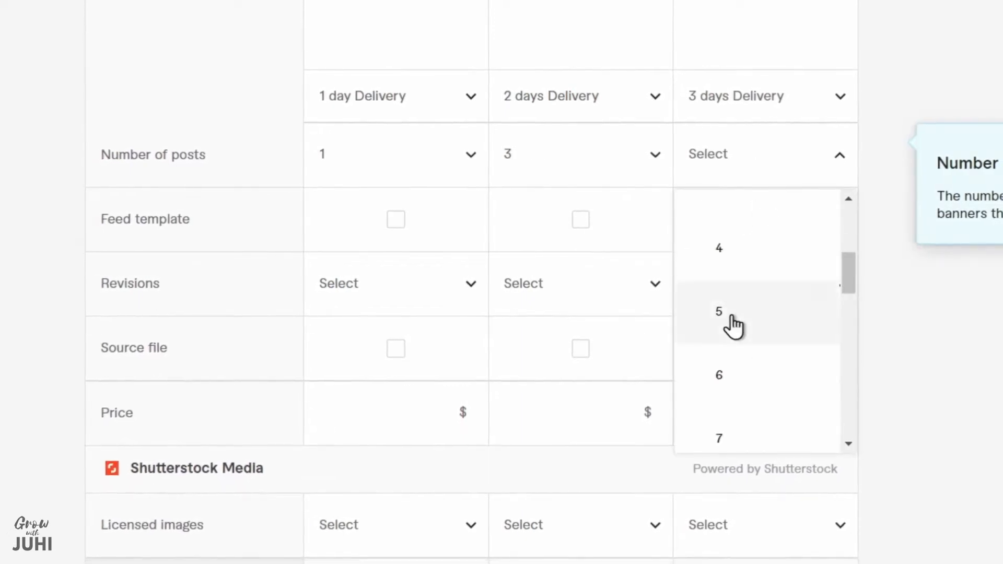
{"action": "left_click", "coordinate": [734, 327]}
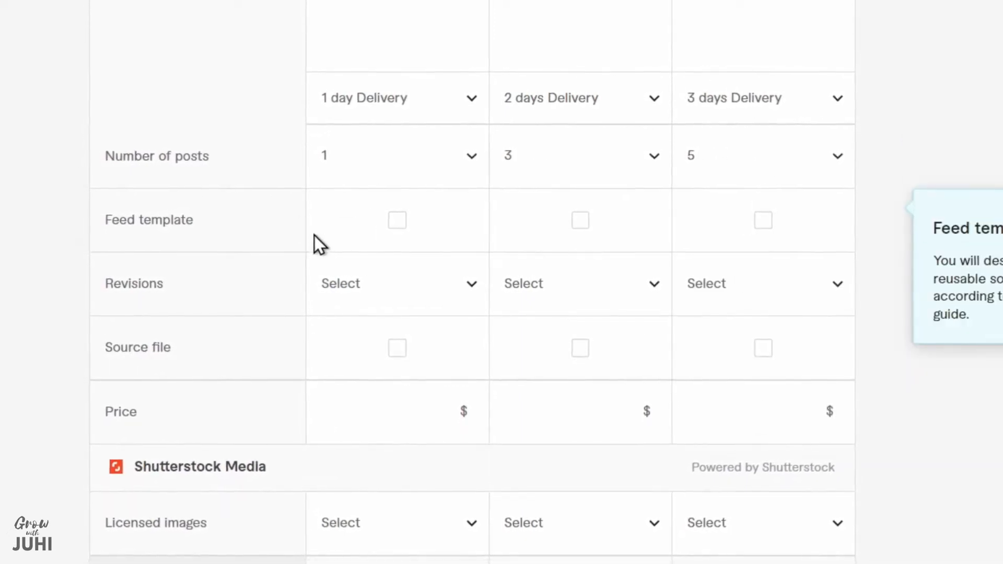
Set the revisions to UNLIMITED for the Basic, Standard and Premium packages
{"action": "left_click", "coordinate": [376, 293]}
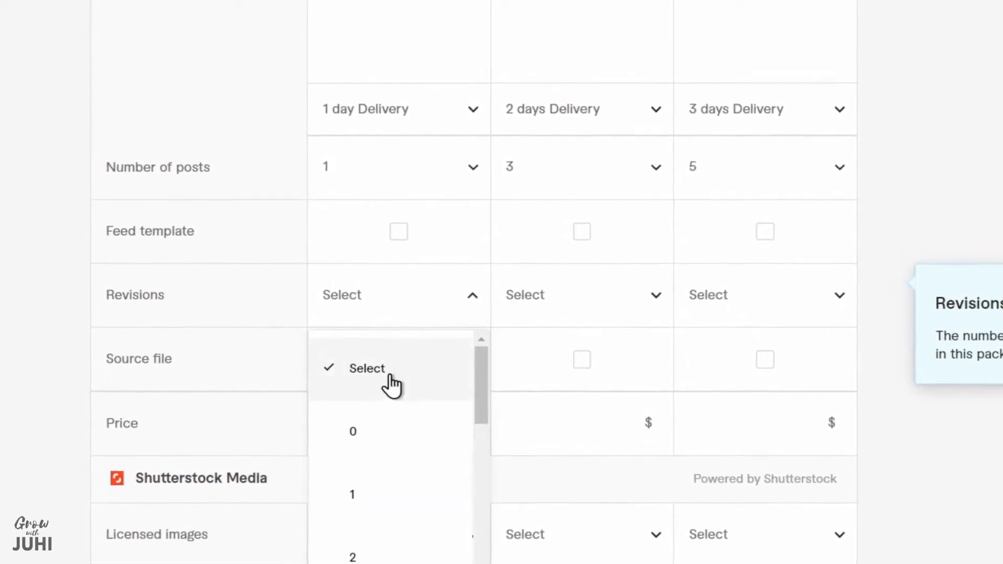
{"action": "scroll", "coordinate": [385, 383], "scroll_direction": "down", "scroll_amount": 8}
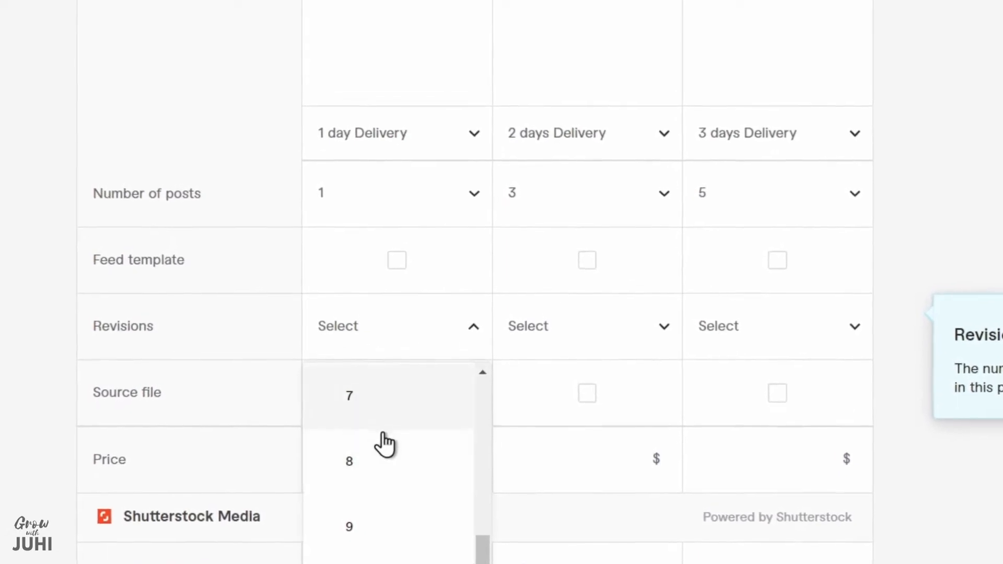
{"action": "left_click", "coordinate": [385, 562]}
{"action": "left_click", "coordinate": [622, 345]}
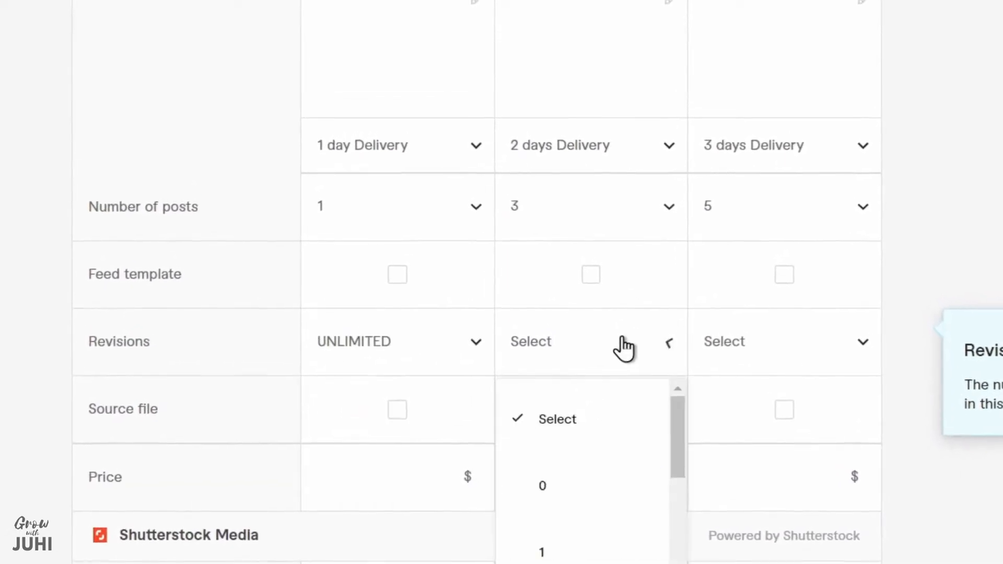
{"action": "scroll", "coordinate": [624, 351], "scroll_direction": "down", "scroll_amount": 6}
{"action": "scroll", "coordinate": [619, 220], "scroll_direction": "down", "scroll_amount": 5}
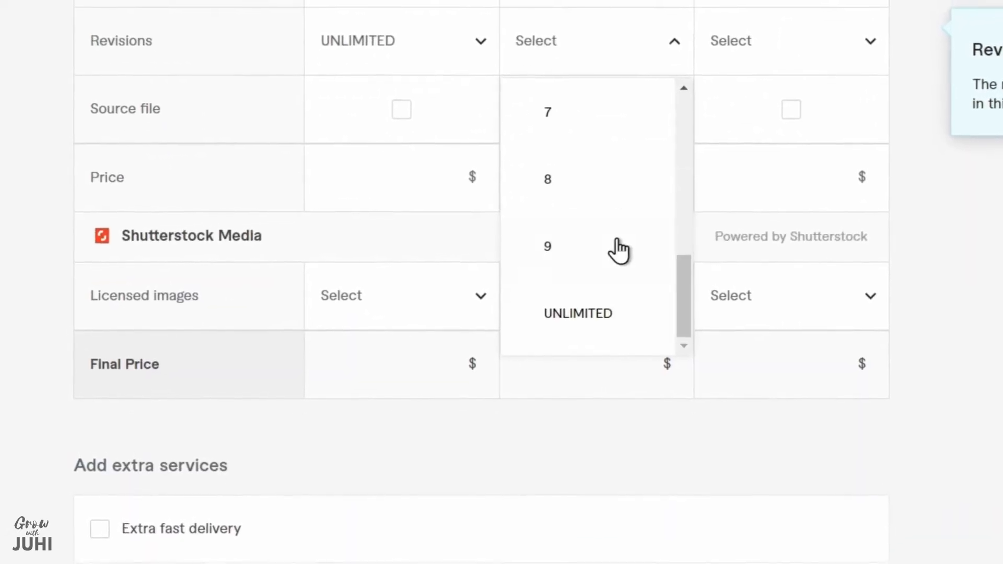
{"action": "left_click", "coordinate": [614, 319]}
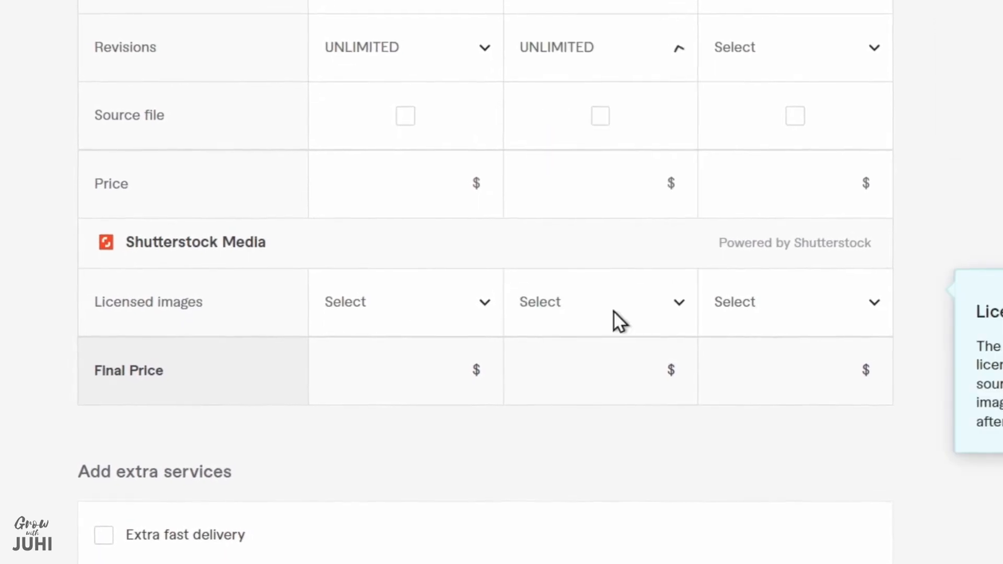
{"action": "left_click", "coordinate": [865, 68]}
{"action": "scroll", "coordinate": [818, 314], "scroll_direction": "down", "scroll_amount": 5}
{"action": "scroll", "coordinate": [819, 333], "scroll_direction": "down", "scroll_amount": 3}
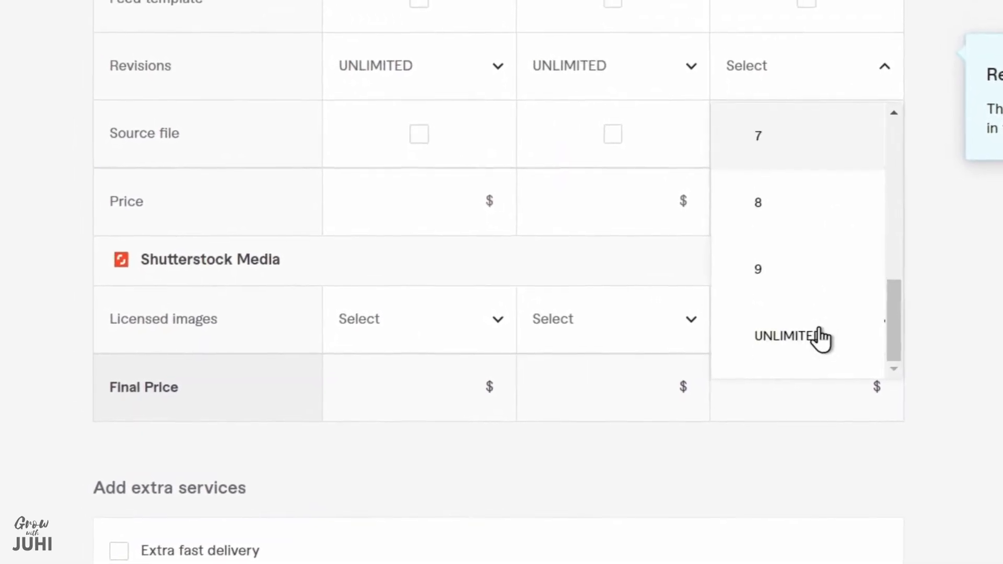
{"action": "left_click", "coordinate": [820, 341]}
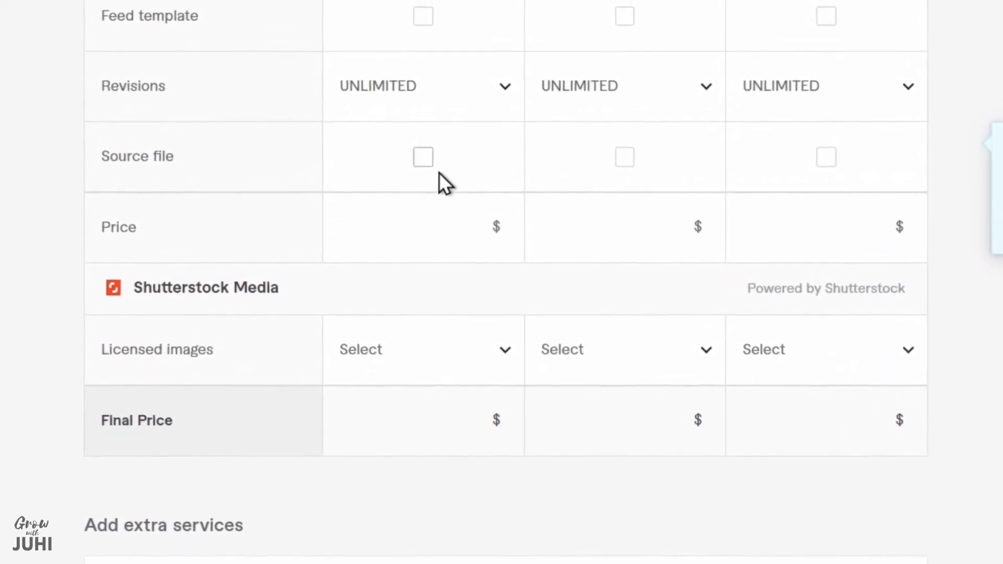
Price the Basic package at $5, Standard at $10 and Premium at $15, leaving licensed images unselected
{"action": "left_click", "coordinate": [395, 213]}
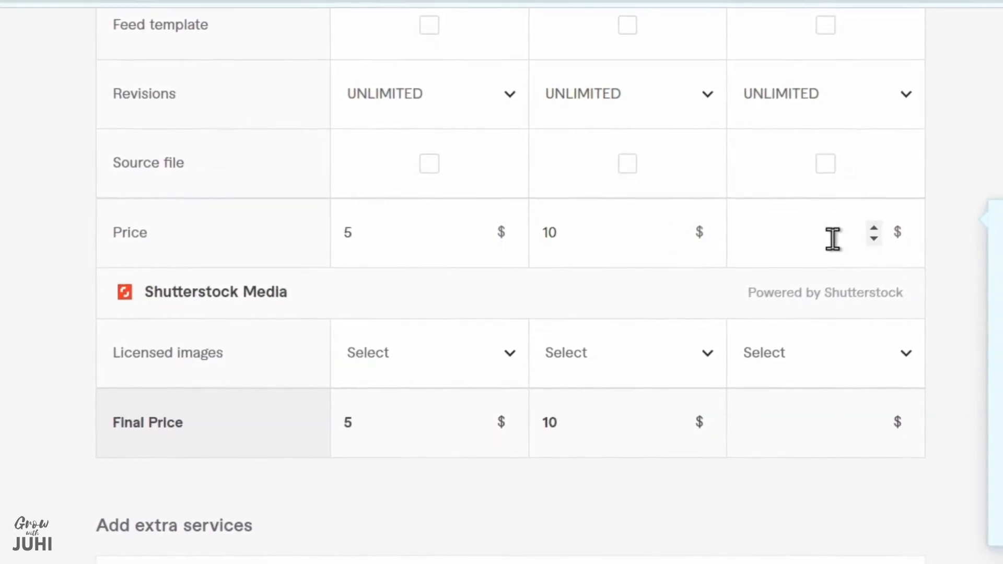
{"action": "scroll", "coordinate": [942, 251], "scroll_direction": "down", "scroll_amount": 2}
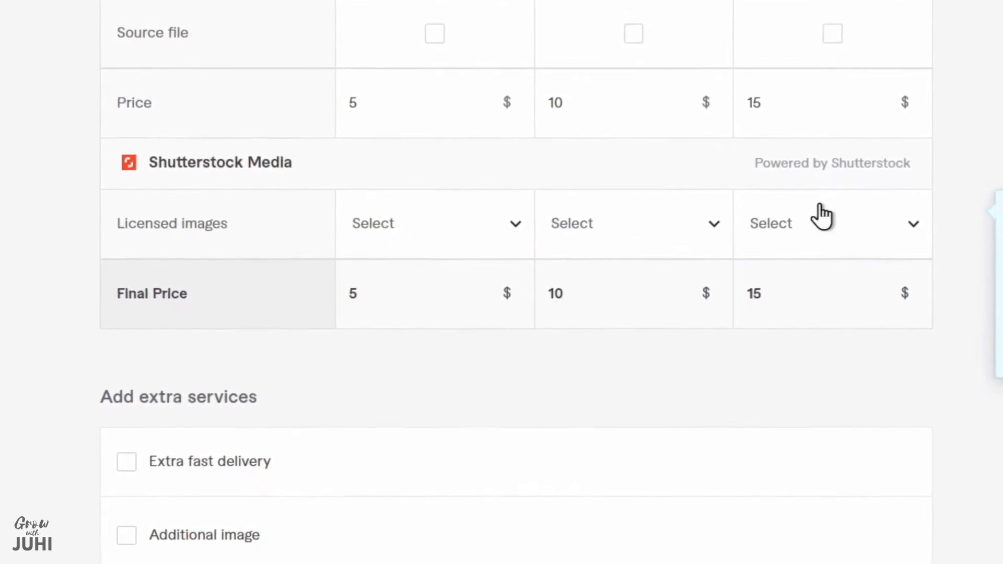
{"action": "left_click", "coordinate": [379, 230]}
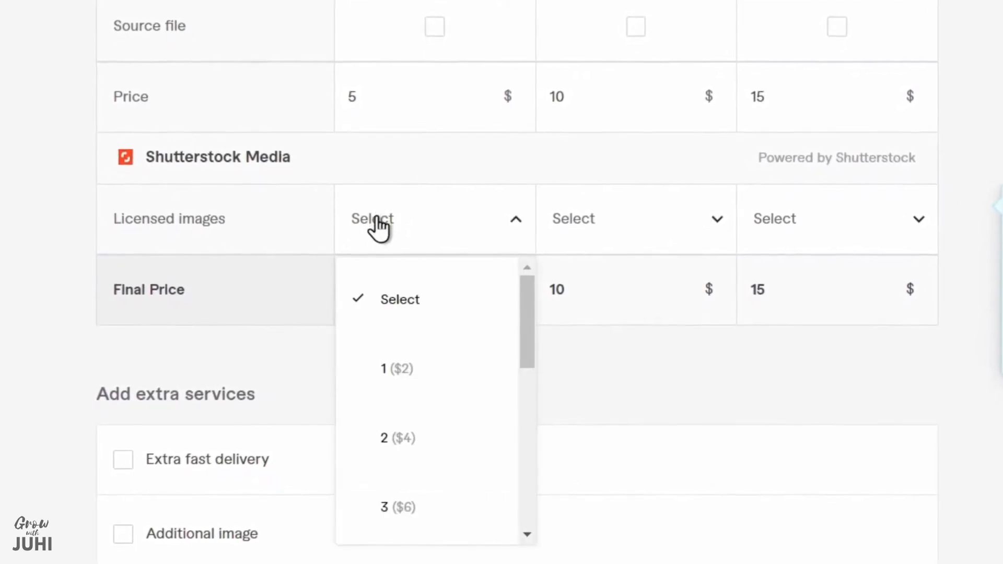
{"action": "left_click", "coordinate": [378, 225]}
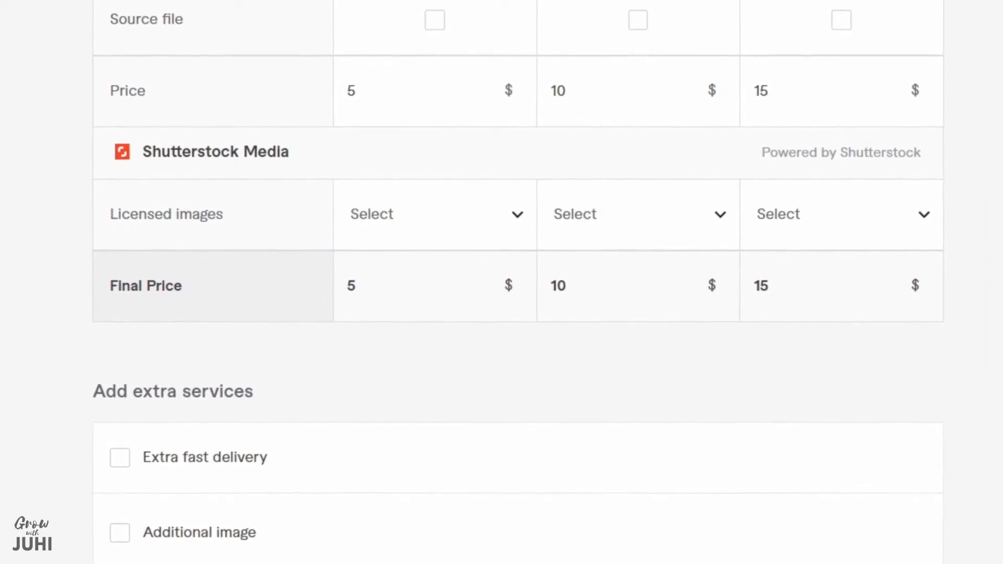
Offer extra fast delivery in 1 day for an extra $10 on Premium and an extra $5 on Standard
{"action": "scroll", "coordinate": [993, 129], "scroll_direction": "down", "scroll_amount": 1}
{"action": "scroll", "coordinate": [994, 130], "scroll_direction": "down", "scroll_amount": 5}
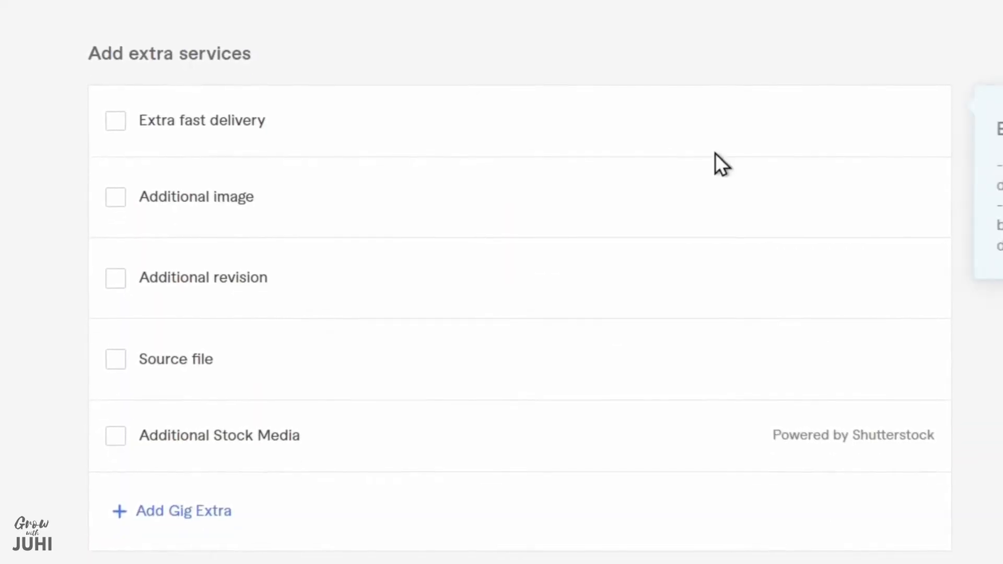
{"action": "left_click", "coordinate": [124, 116]}
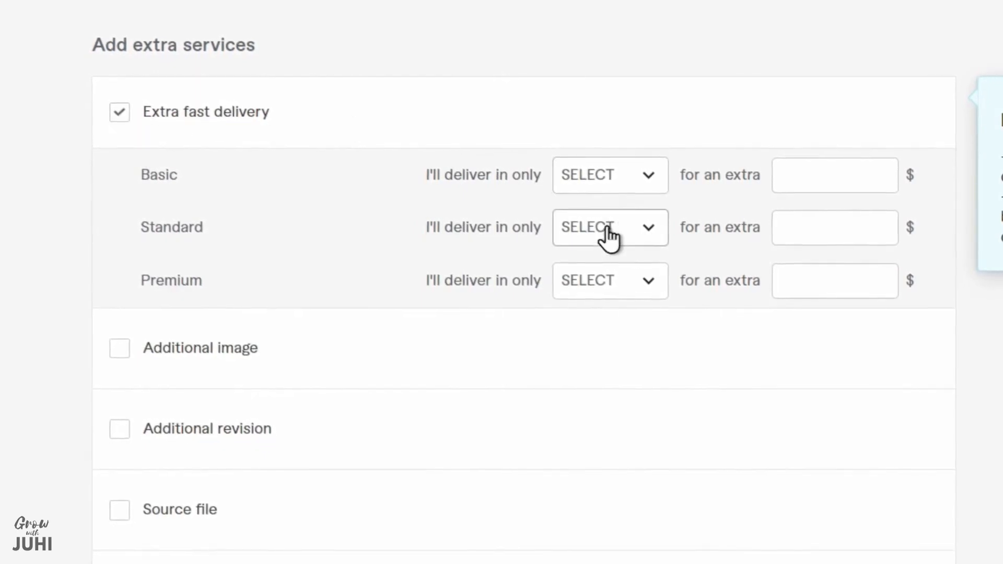
{"action": "left_click", "coordinate": [631, 292]}
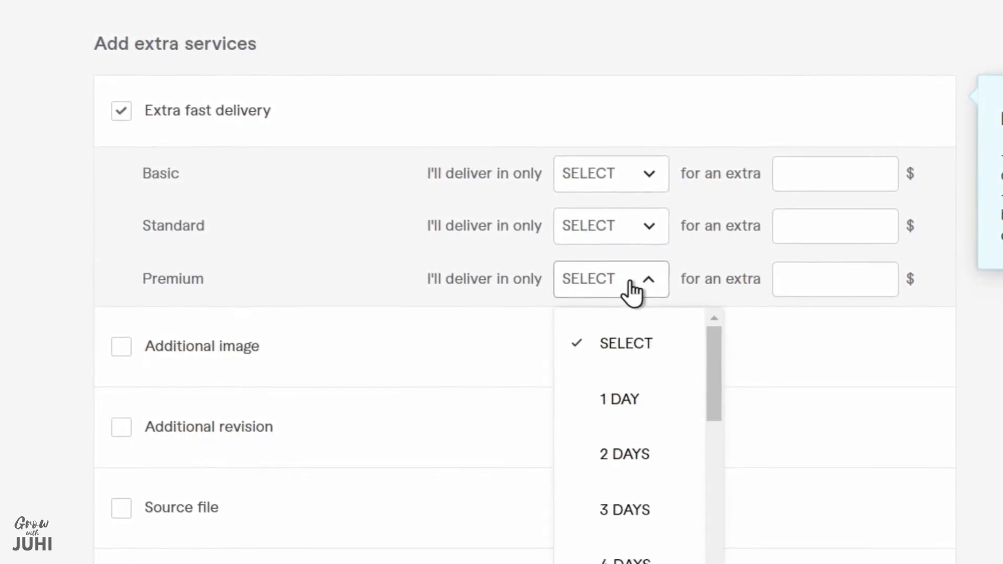
{"action": "left_click", "coordinate": [623, 399]}
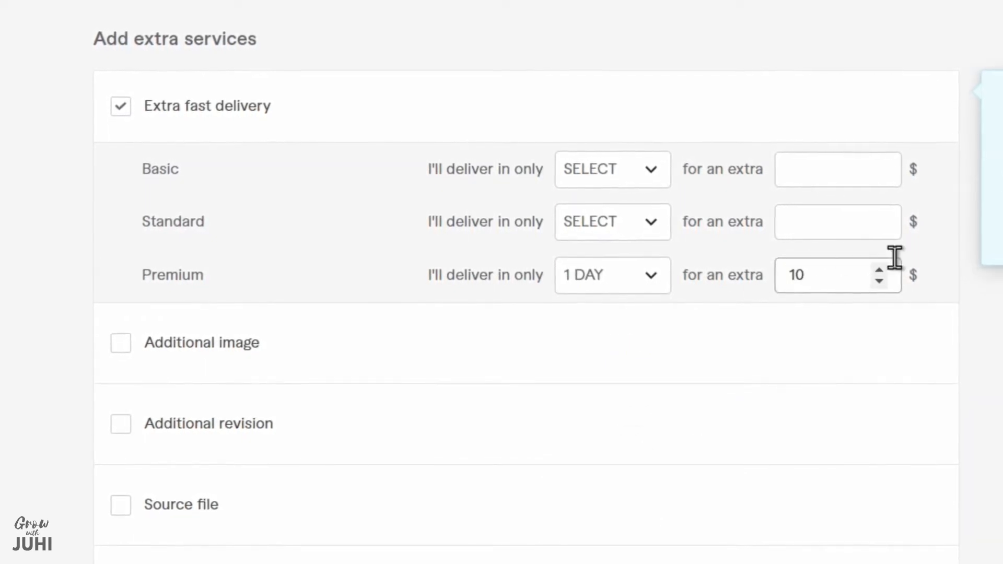
{"action": "left_click", "coordinate": [619, 238]}
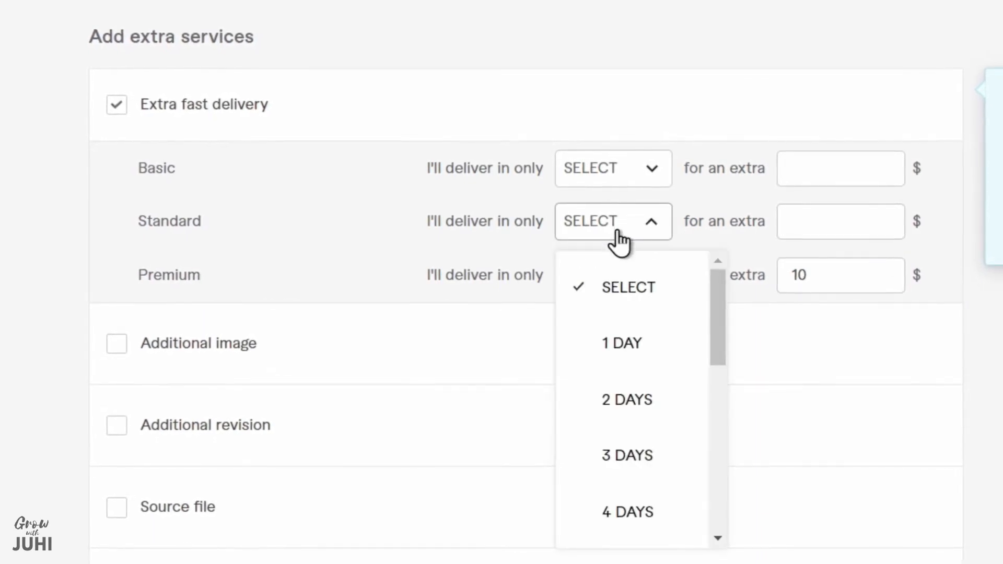
{"action": "left_click", "coordinate": [627, 340]}
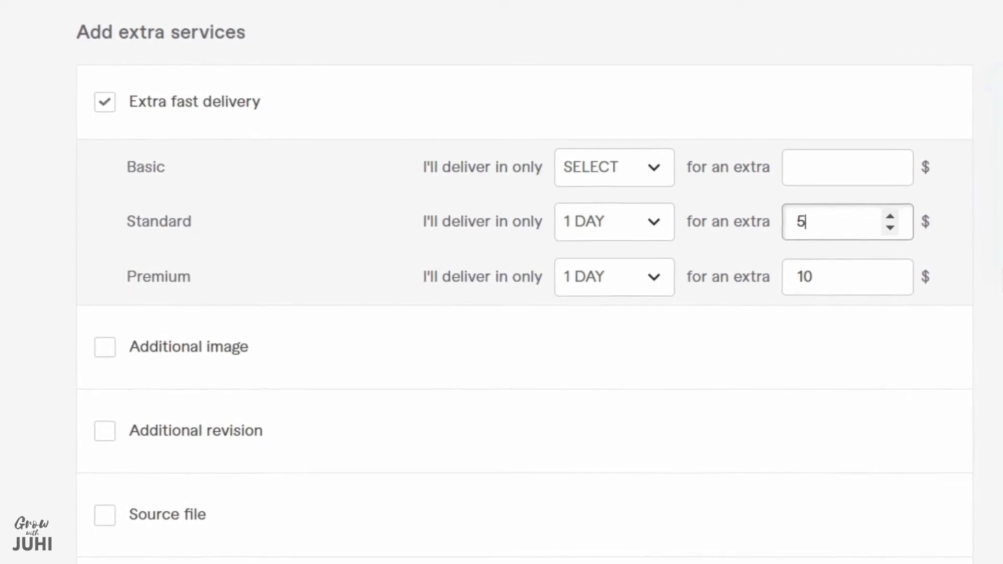
{"action": "left_click", "coordinate": [975, 245]}
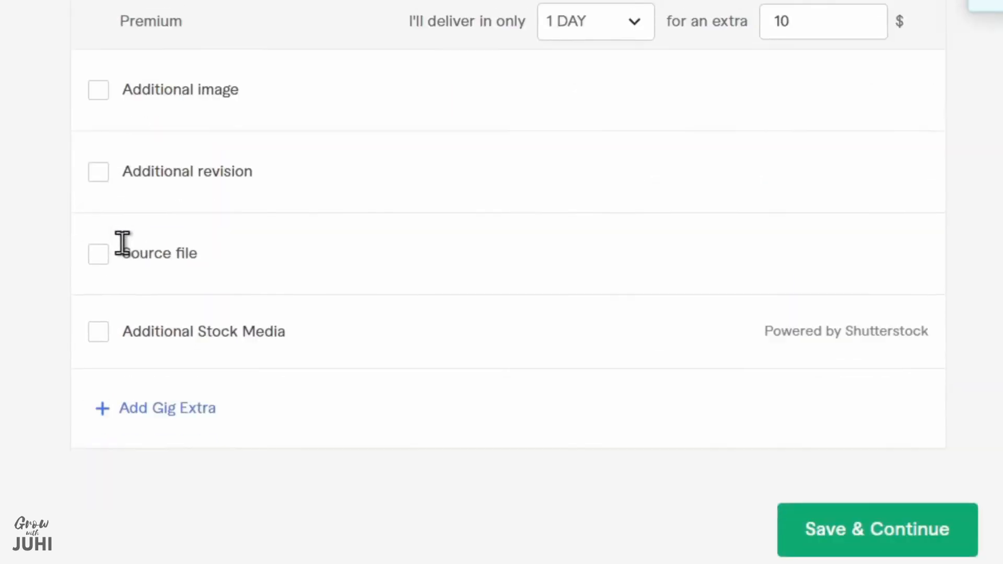
Leave the additional image extra off and offer the source file for an extra $15
{"action": "left_click", "coordinate": [99, 113]}
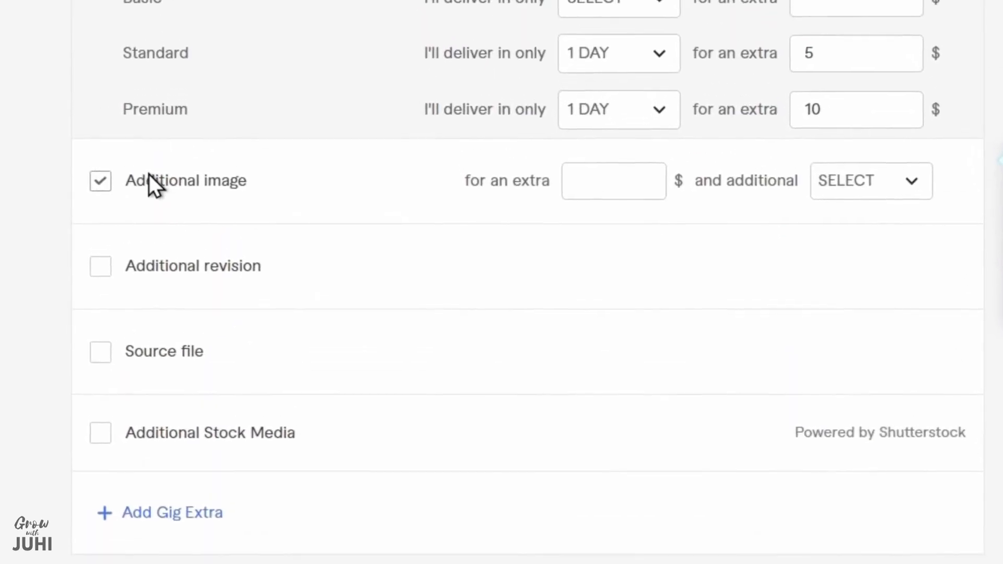
{"action": "left_click", "coordinate": [151, 187]}
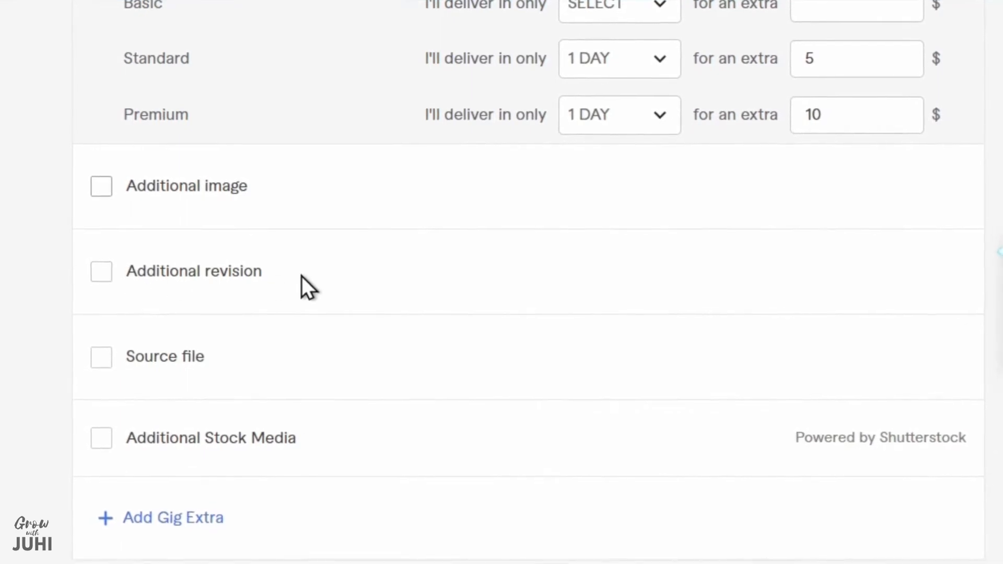
{"action": "scroll", "coordinate": [302, 274], "scroll_direction": "down", "scroll_amount": 5}
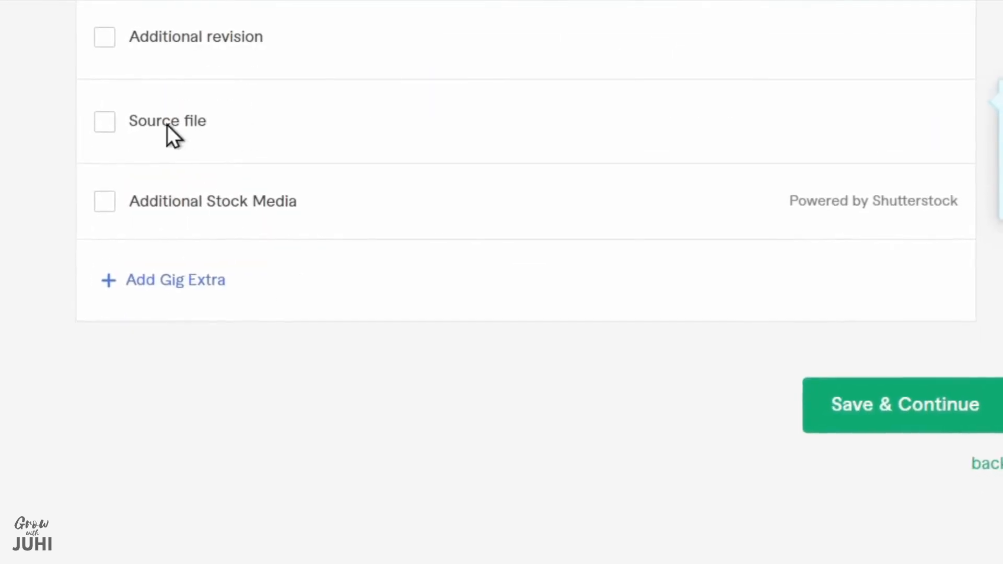
{"action": "left_click", "coordinate": [109, 125]}
{"action": "left_click", "coordinate": [869, 125]}
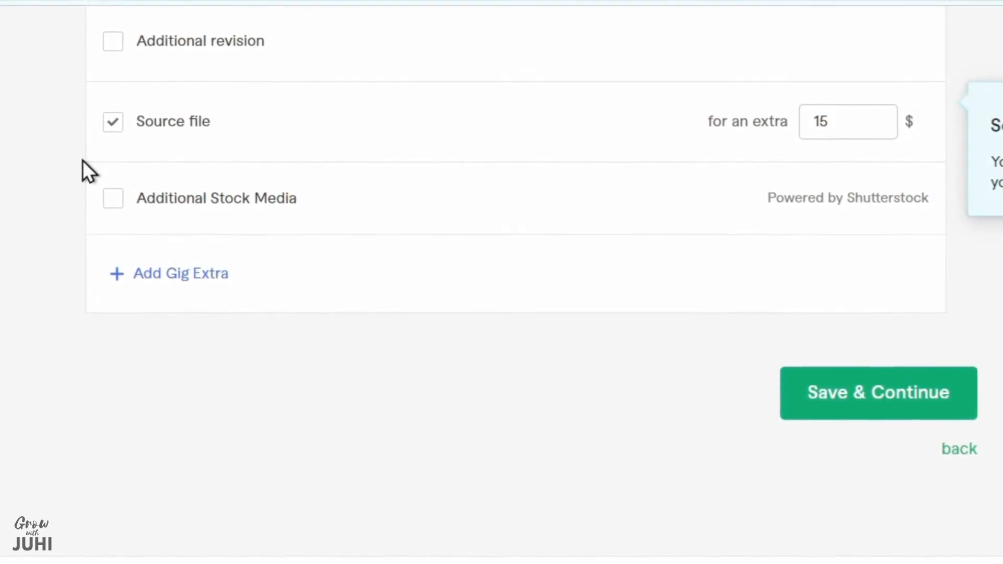
Add a "Video ads" gig extra described as "also create video ads for your social media" for $10 and 2 additional days, and save the pricing
{"action": "scroll", "coordinate": [83, 157], "scroll_direction": "down", "scroll_amount": 2}
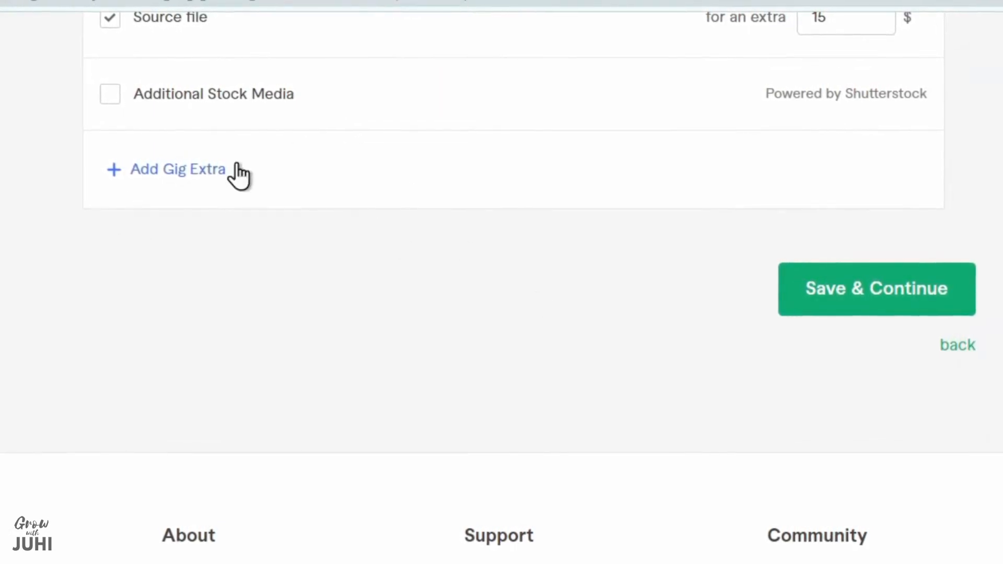
{"action": "left_click", "coordinate": [169, 174]}
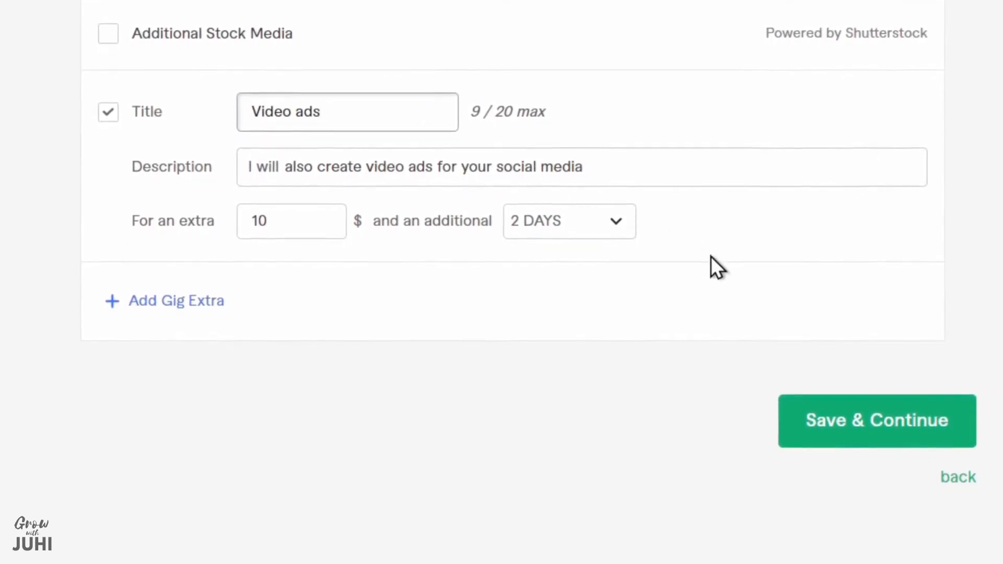
{"action": "left_click", "coordinate": [714, 303]}
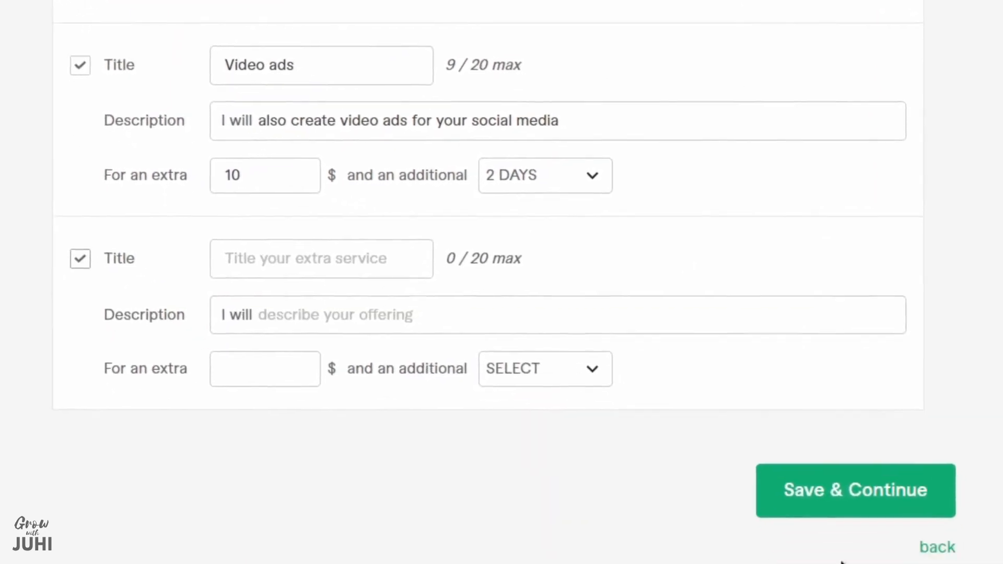
{"action": "left_click", "coordinate": [808, 496]}
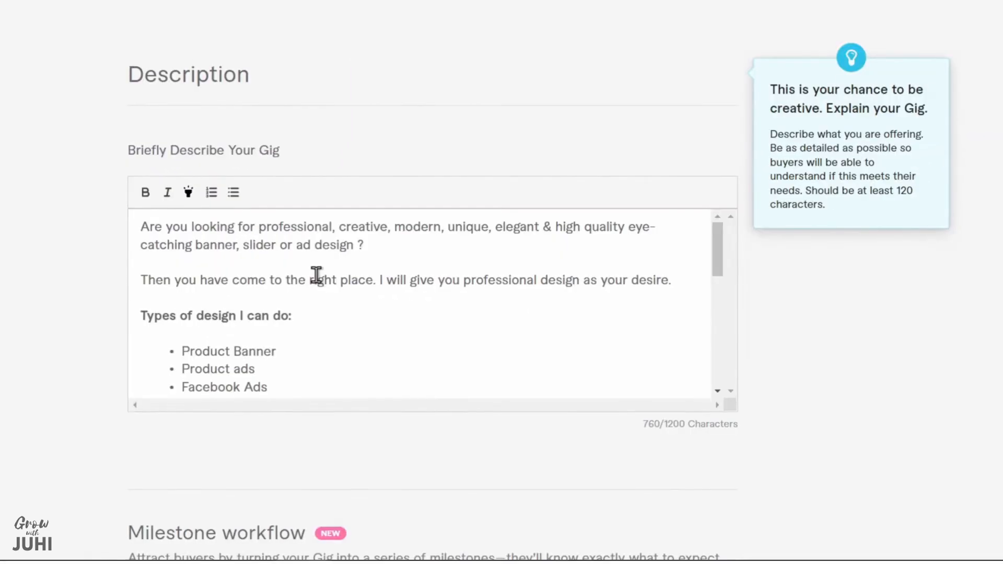
Review the gig description, open a blank FAQ entry without filling it in, and save to continue to the requirements
{"action": "scroll", "coordinate": [310, 270], "scroll_direction": "down", "scroll_amount": 6}
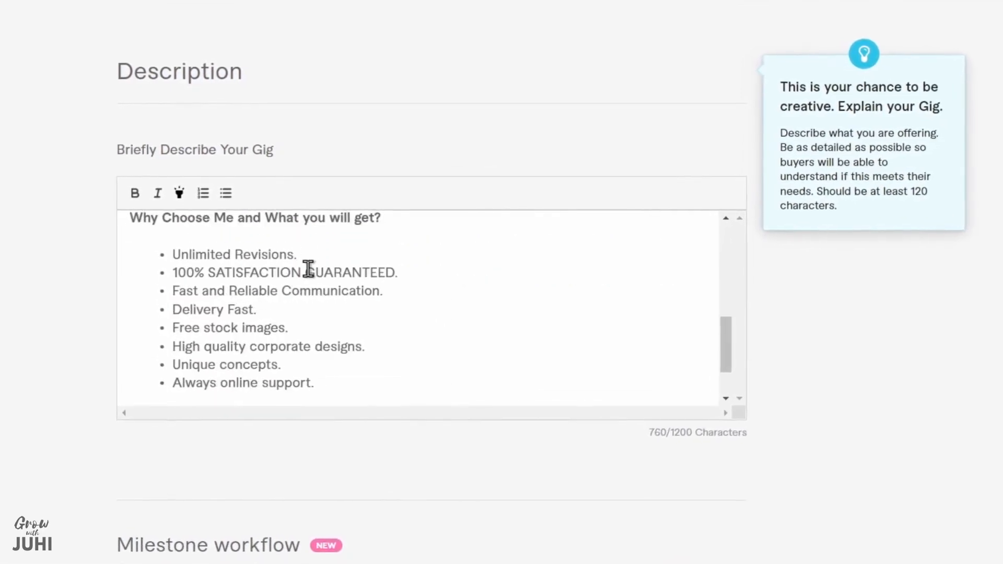
{"action": "scroll", "coordinate": [308, 270], "scroll_direction": "down", "scroll_amount": 3}
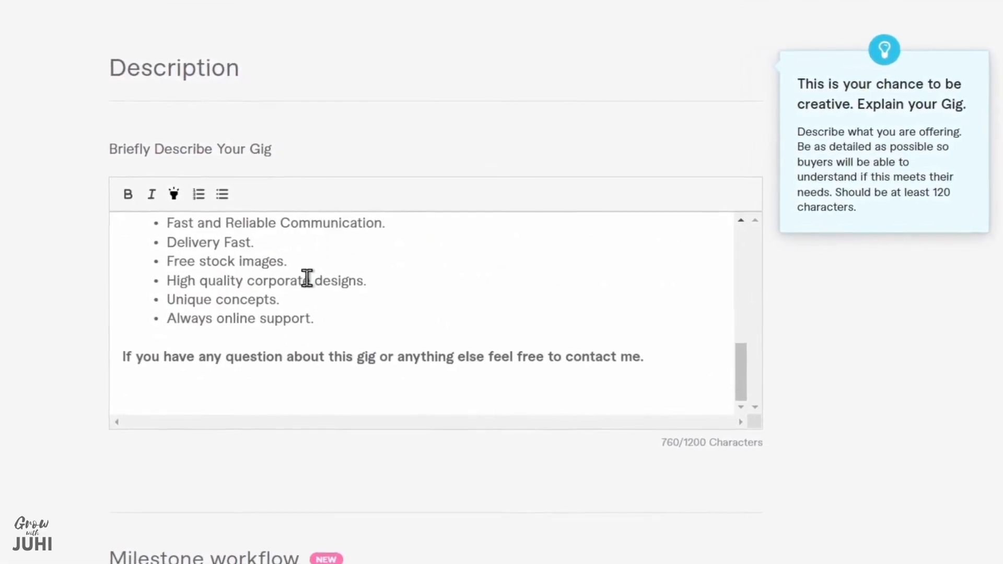
{"action": "scroll", "coordinate": [308, 272], "scroll_direction": "down", "scroll_amount": 15}
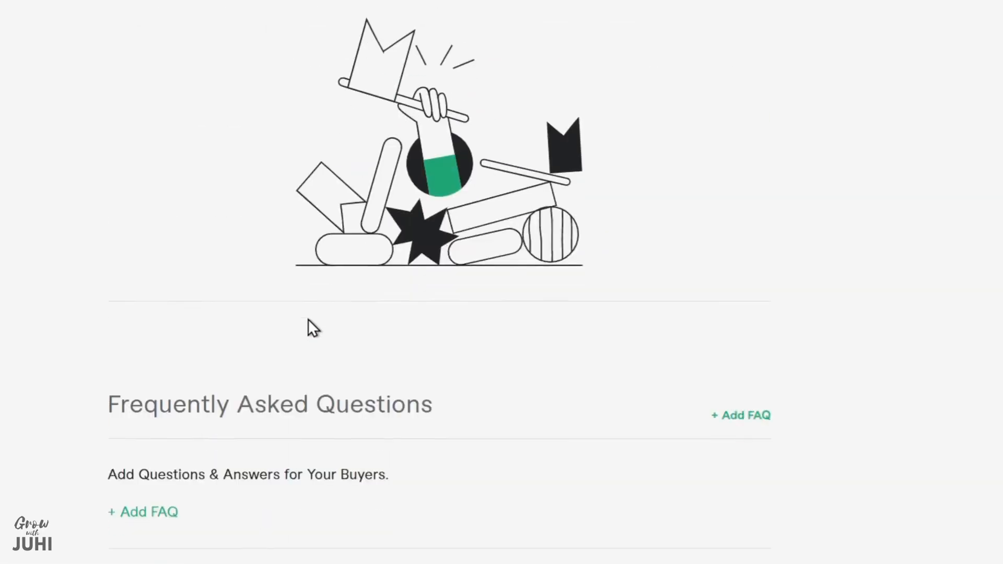
{"action": "scroll", "coordinate": [308, 320], "scroll_direction": "down", "scroll_amount": 5}
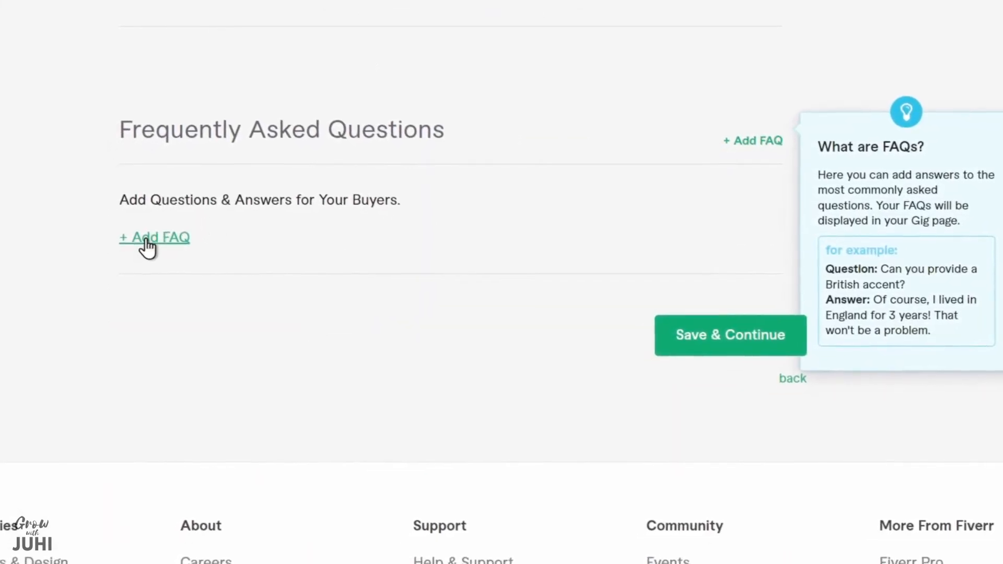
{"action": "left_click", "coordinate": [149, 242]}
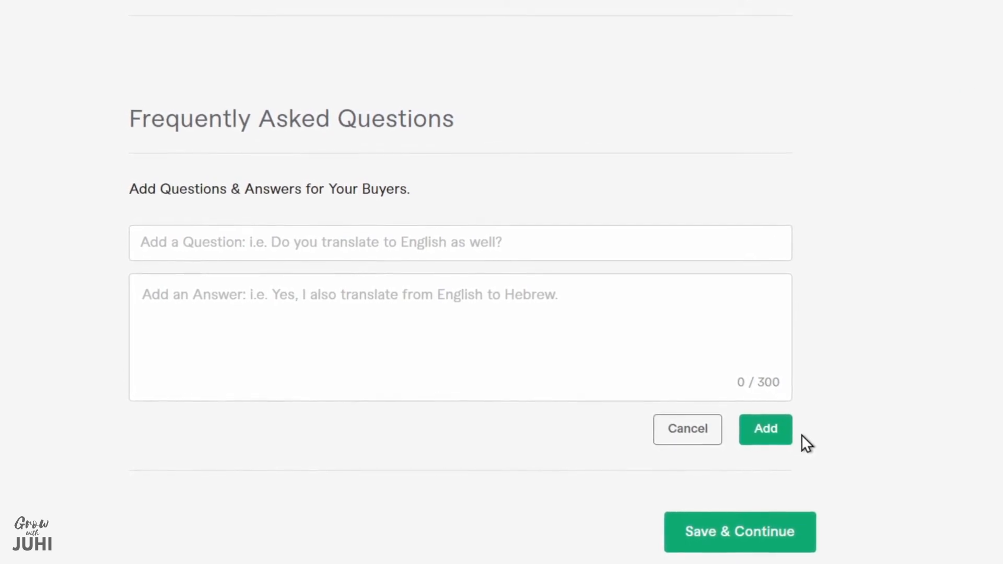
{"action": "left_click", "coordinate": [736, 536]}
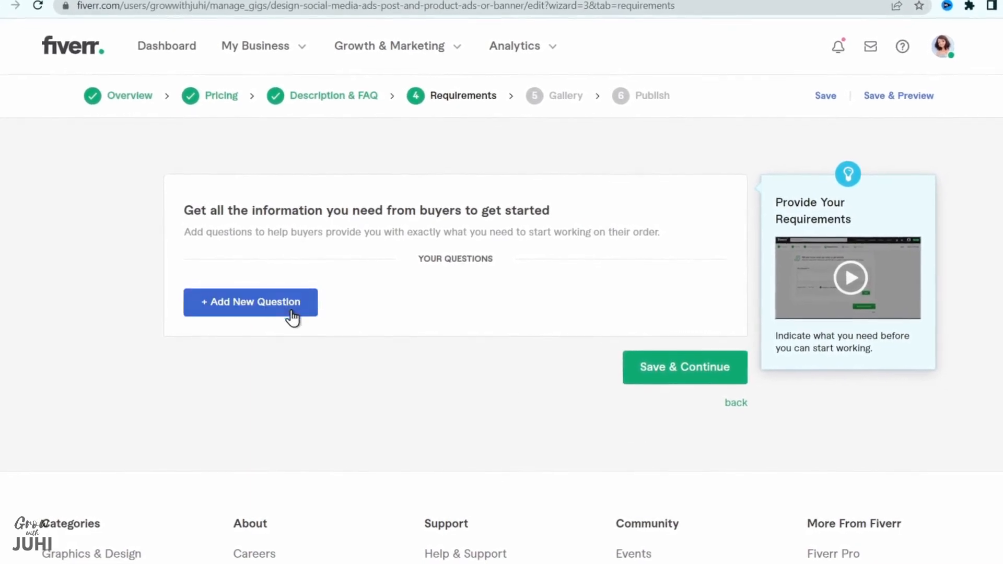
Add a required free-text buyer question covering ads dimension, ads theme, color with code, product taglines and specific poster instructions, and save the requirements
{"action": "left_click", "coordinate": [291, 312]}
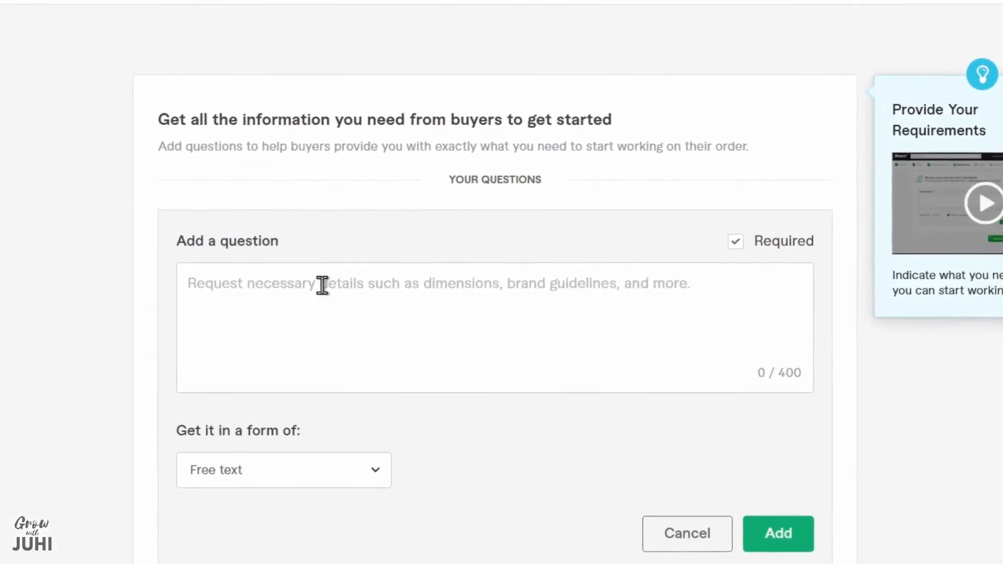
{"action": "left_click", "coordinate": [319, 313]}
{"action": "type", "text": "1. Ads Di"}
{"action": "type", "text": "mension"}
{"action": "key", "text": "Return"}
{"action": "type", "text": "2. Ads Theme"}
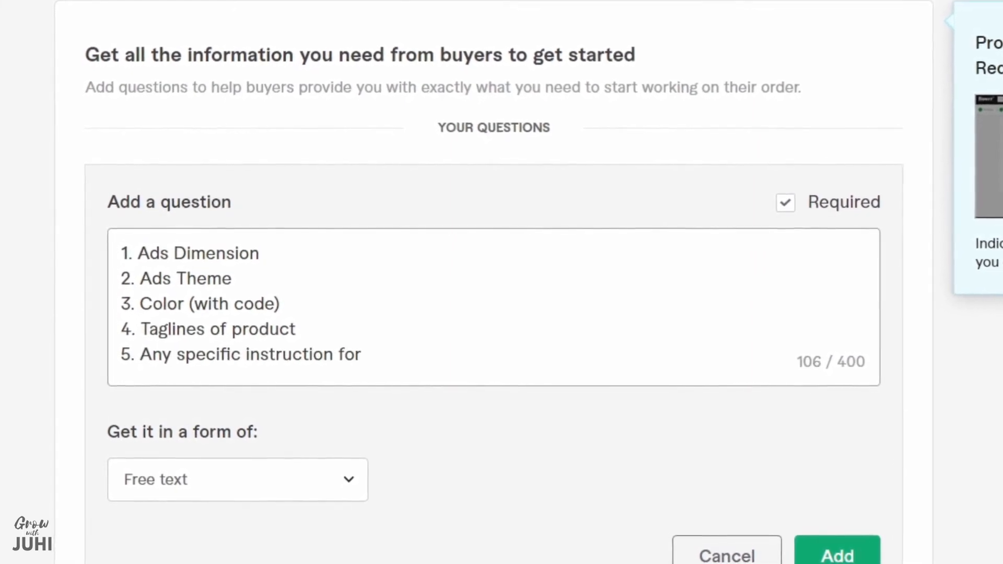
{"action": "type", "text": "in mind while making product ads p"}
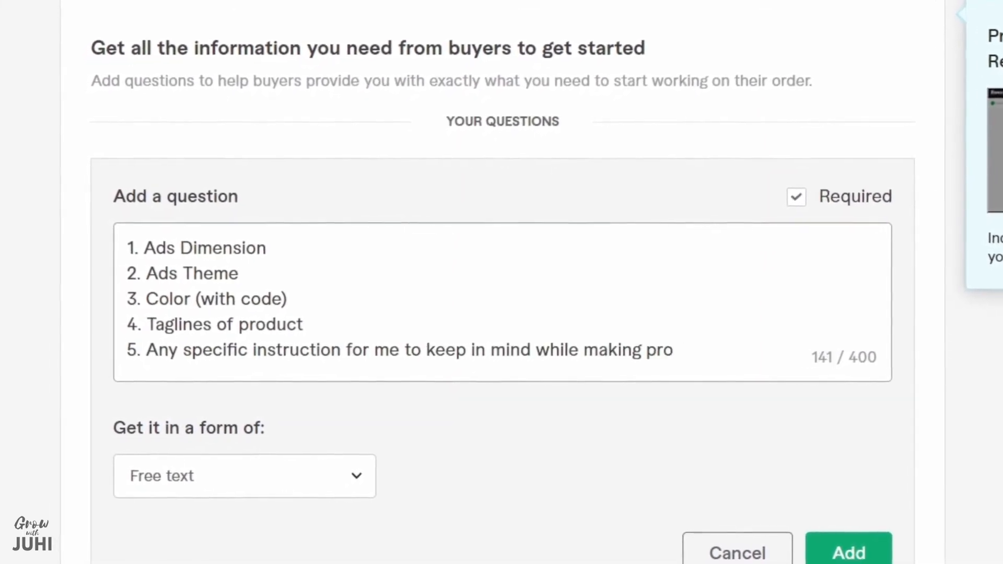
{"action": "type", "text": "oster"}
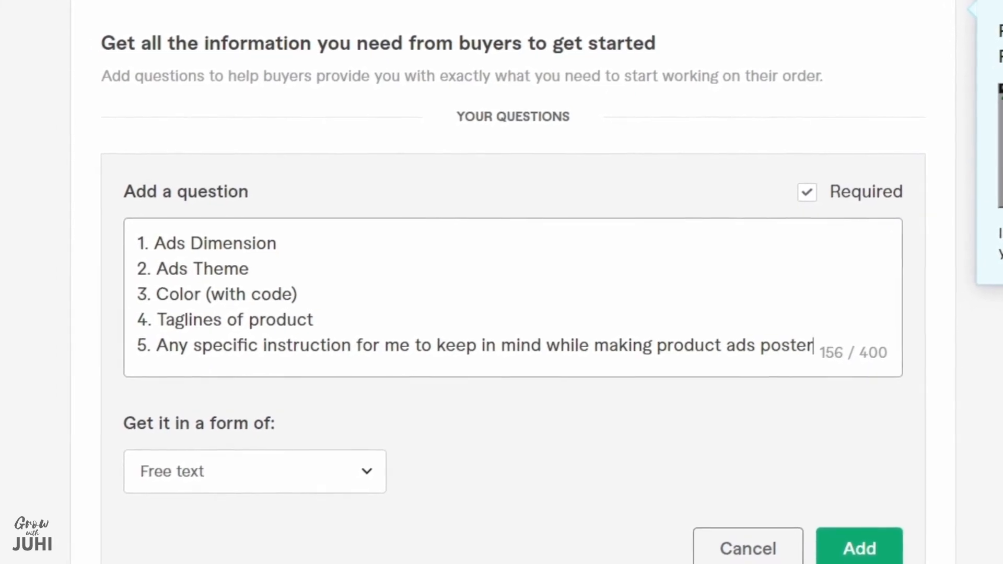
{"action": "left_click", "coordinate": [861, 546]}
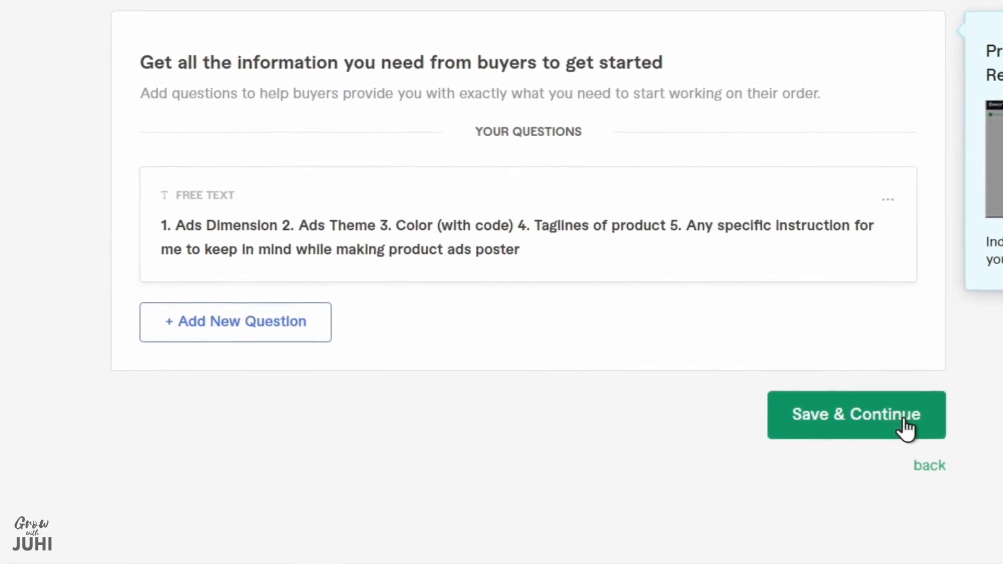
{"action": "left_click", "coordinate": [898, 419]}
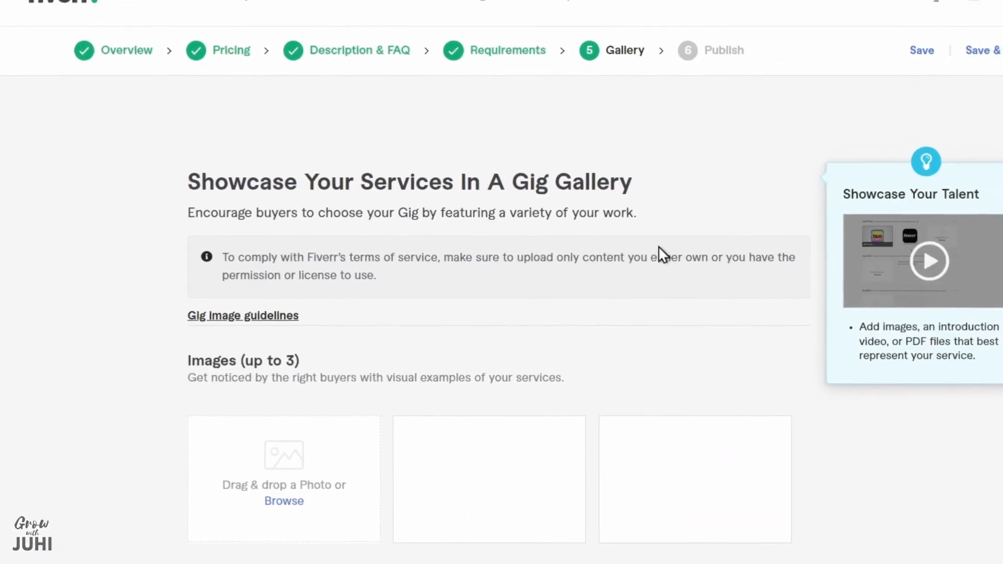
Upload the Apple watch, red Nike and green Nike ad mockups as the three gallery images, and save to continue to publishing
{"action": "scroll", "coordinate": [290, 285], "scroll_direction": "down", "scroll_amount": 3}
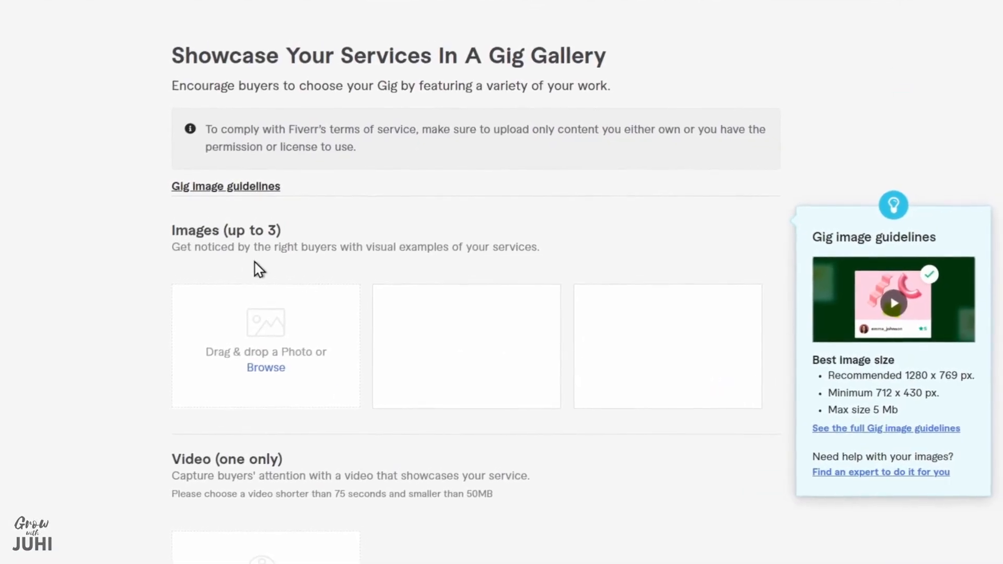
{"action": "scroll", "coordinate": [781, 384], "scroll_direction": "up", "scroll_amount": 3}
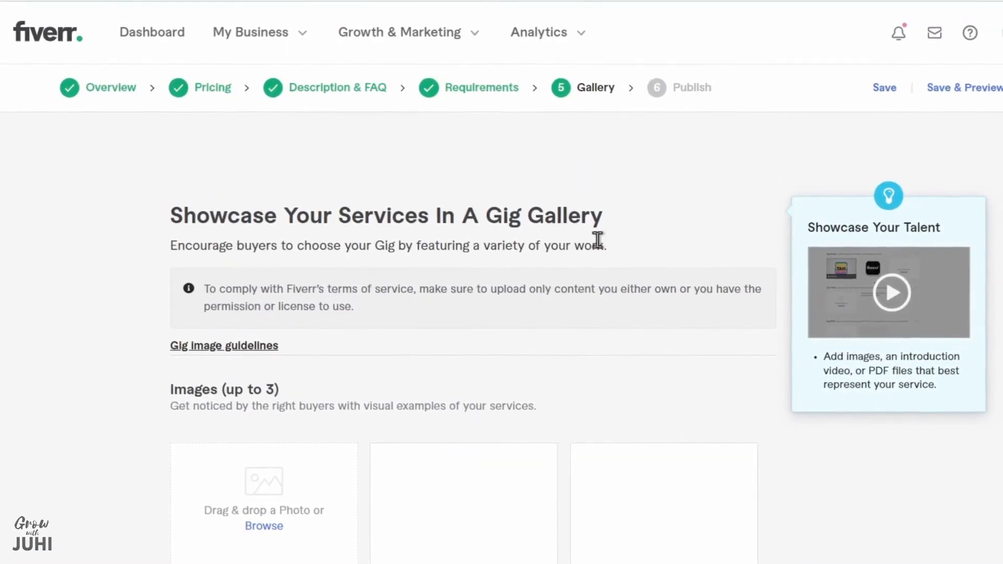
{"action": "scroll", "coordinate": [665, 253], "scroll_direction": "down", "scroll_amount": 3}
{"action": "left_click_drag", "start_coordinate": [321, 194], "coordinate": [295, 147]}
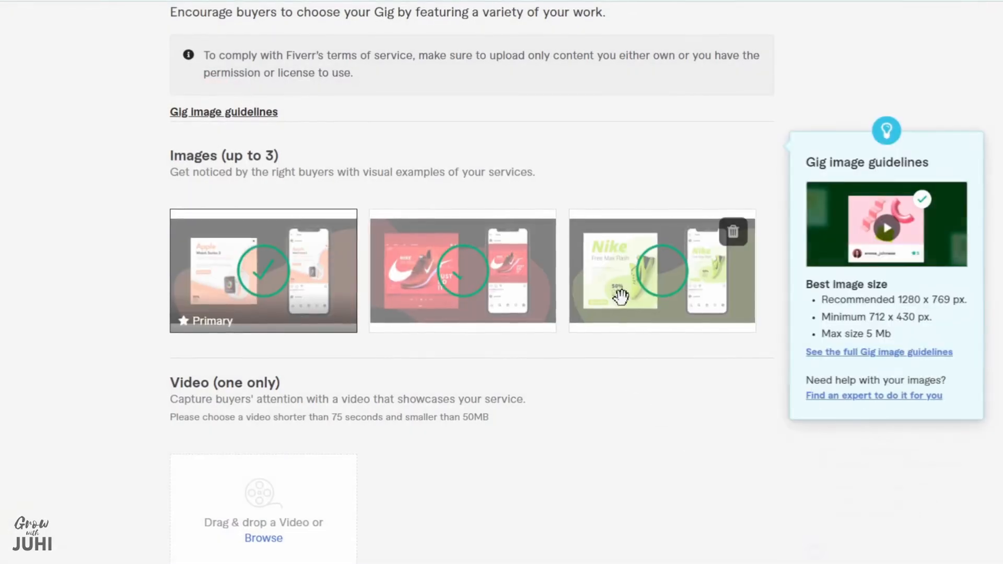
{"action": "scroll", "coordinate": [750, 194], "scroll_direction": "down", "scroll_amount": 10}
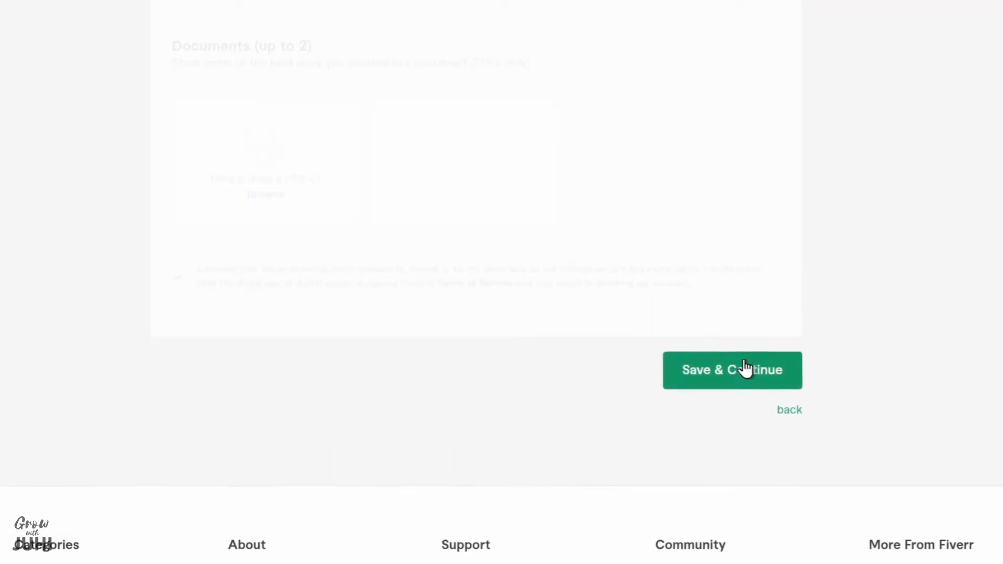
{"action": "left_click", "coordinate": [747, 364]}
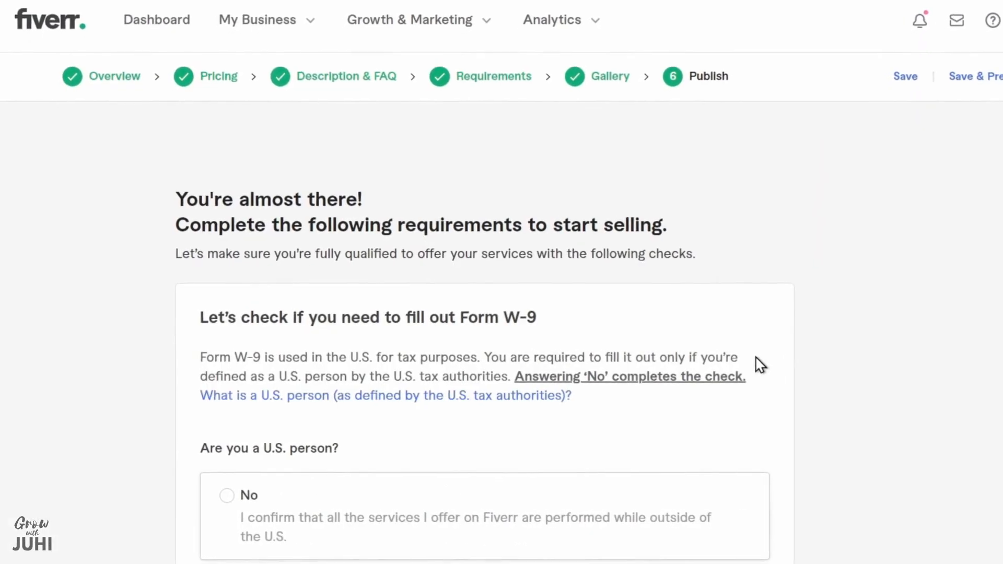
Answer No to being a U.S. person in the Form W-9 check, save it and dismiss the confirmation
{"action": "scroll", "coordinate": [762, 314], "scroll_direction": "down", "scroll_amount": 5}
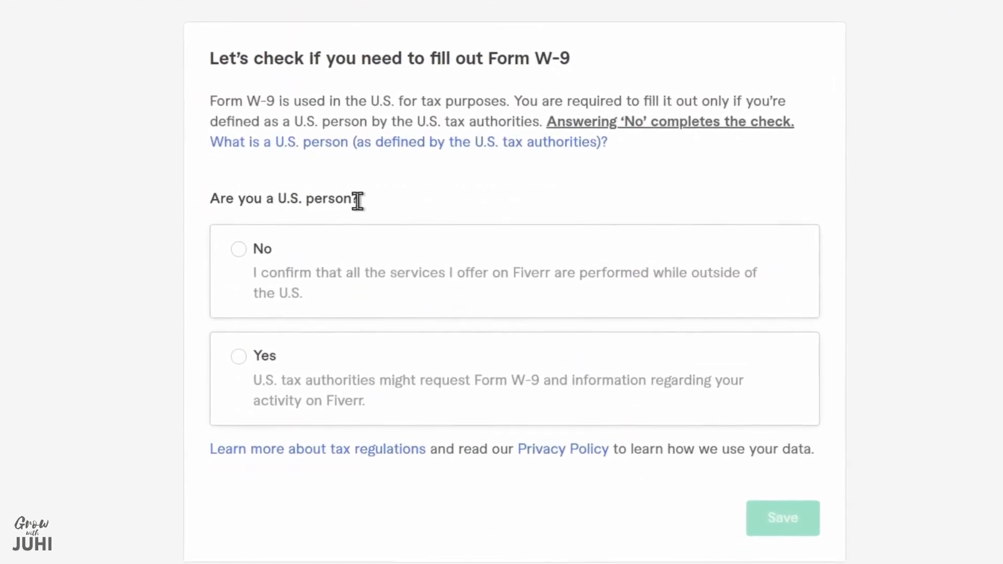
{"action": "left_click", "coordinate": [234, 252]}
{"action": "scroll", "coordinate": [235, 255], "scroll_direction": "down", "scroll_amount": 5}
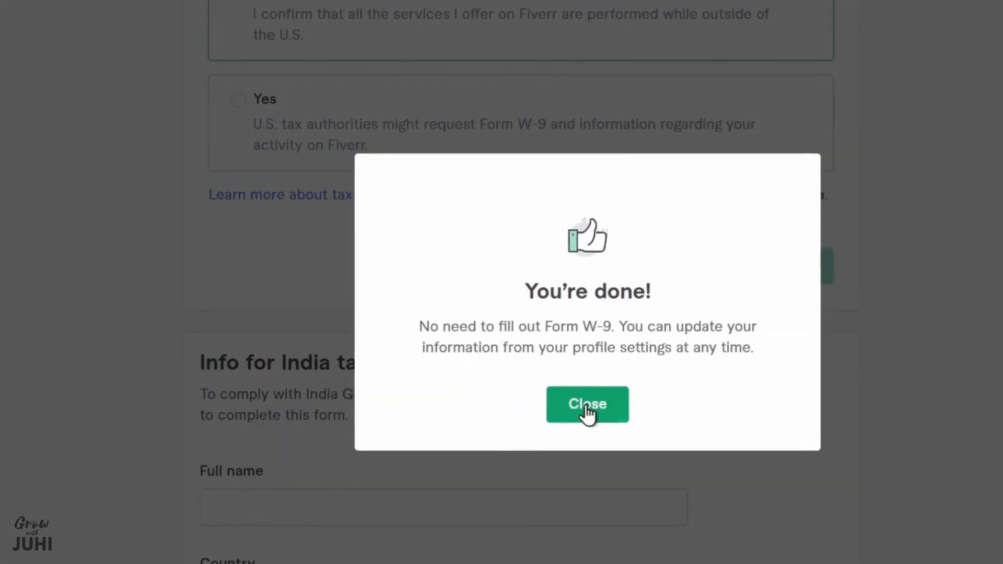
{"action": "left_click", "coordinate": [587, 407]}
Fill in the India tax form with the seller's full name, the country India and the state Bihar
{"action": "scroll", "coordinate": [528, 309], "scroll_direction": "down", "scroll_amount": 5}
{"action": "left_click", "coordinate": [512, 250]}
{"action": "type", "text": "Juhi kumari"}
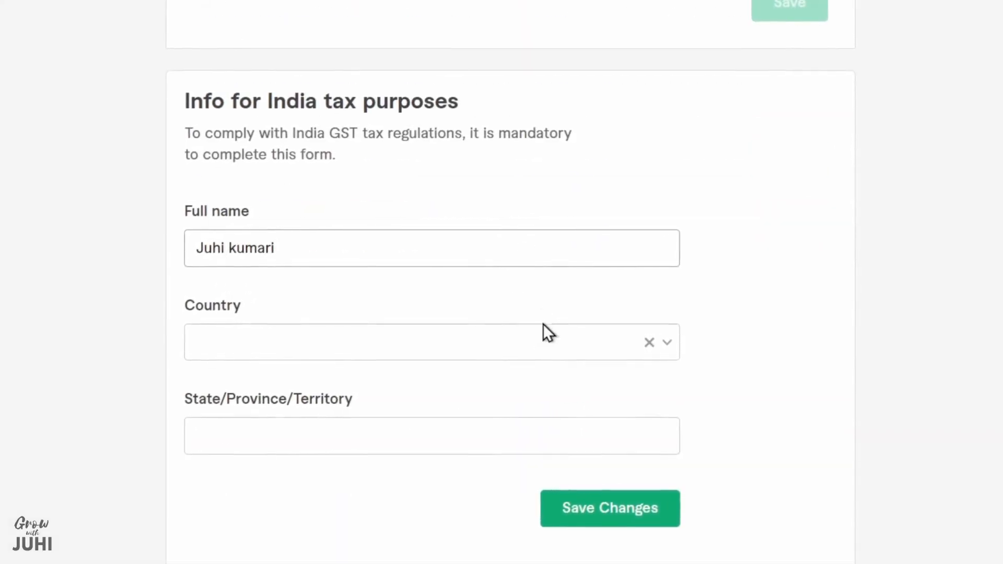
{"action": "left_click", "coordinate": [544, 336]}
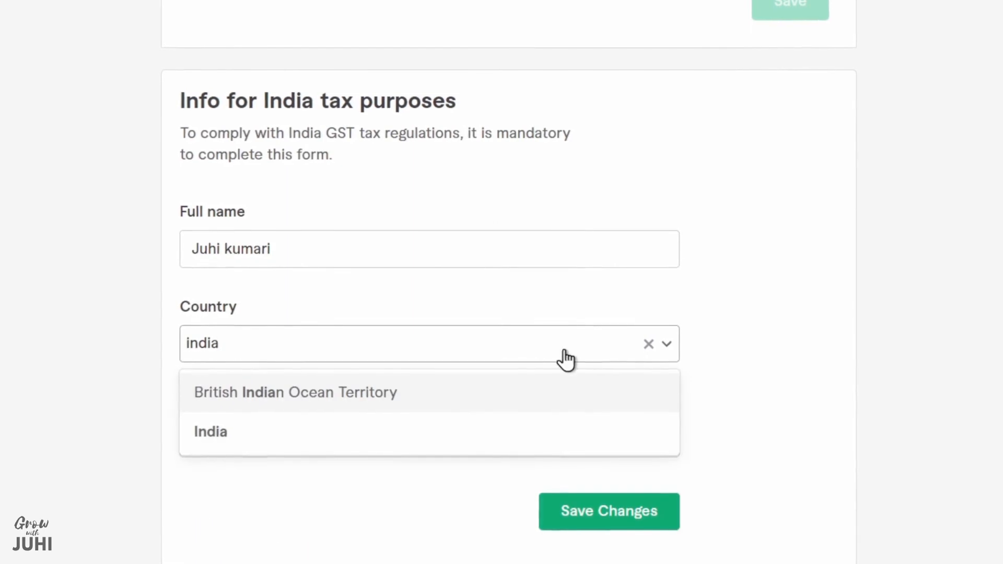
{"action": "left_click", "coordinate": [423, 431]}
{"action": "left_click", "coordinate": [440, 439]}
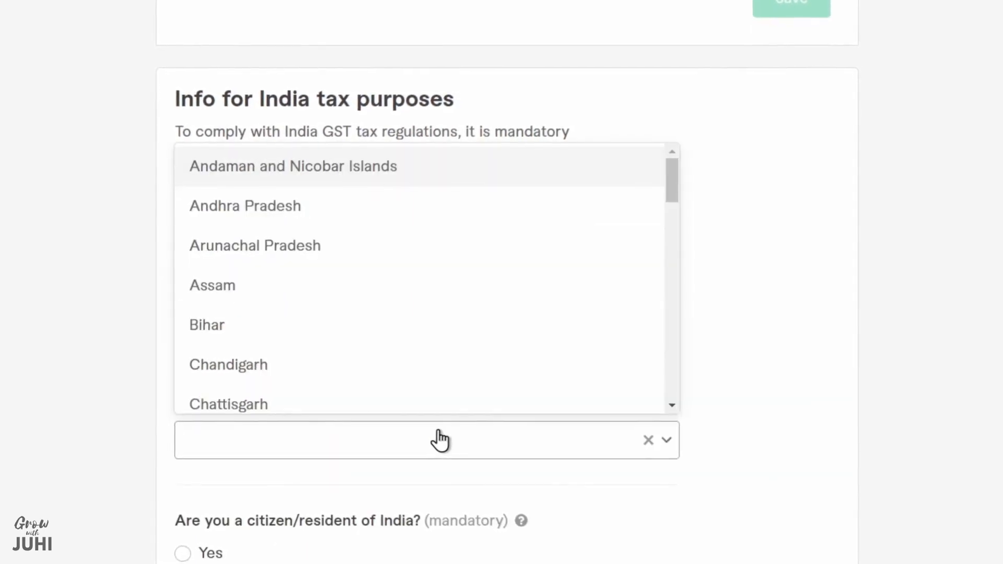
{"action": "left_click", "coordinate": [450, 329]}
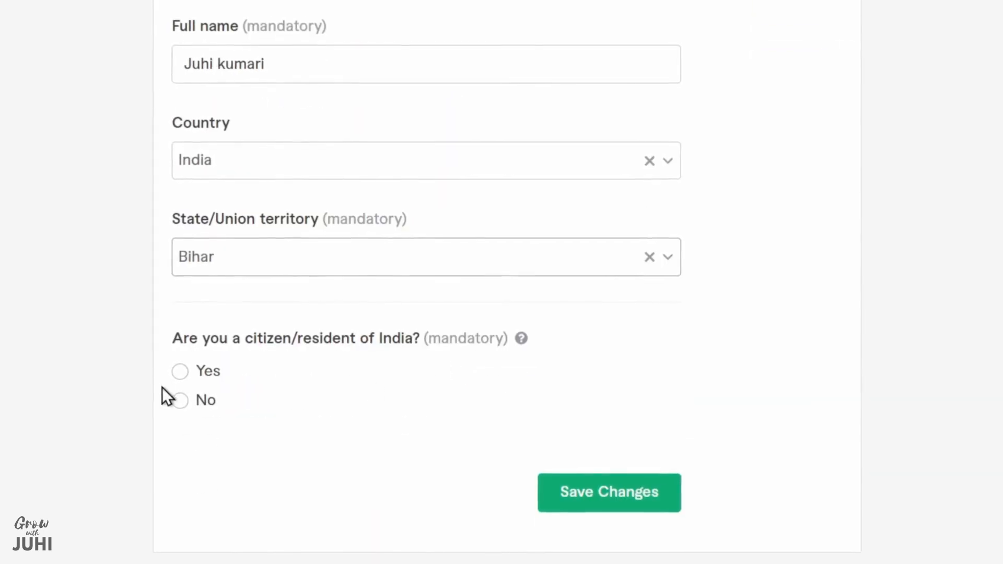
Answer Yes to Indian citizen/resident and No to GST registration, set the TCS under GST category to Exempt, and save the tax information
{"action": "left_click", "coordinate": [181, 371]}
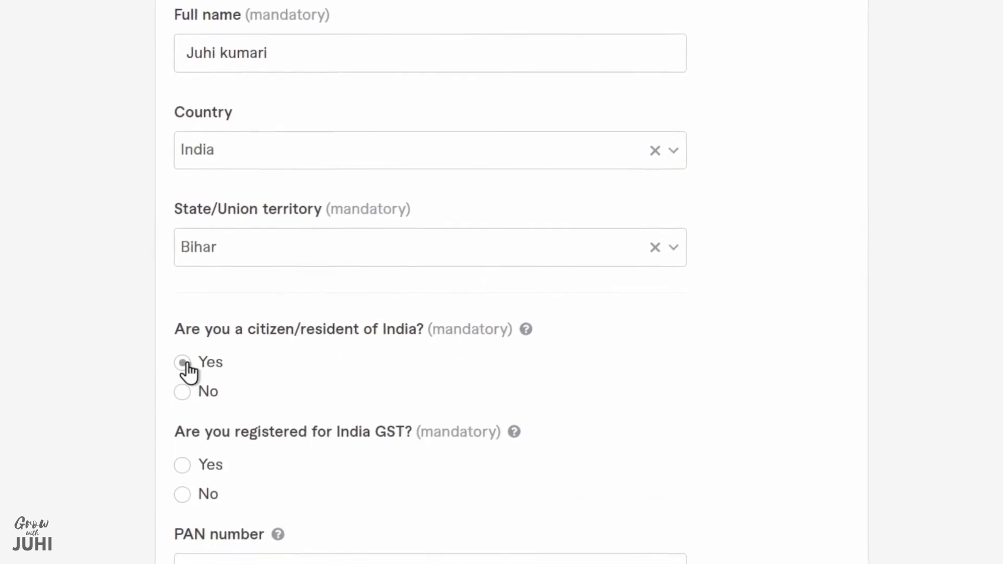
{"action": "left_click", "coordinate": [199, 286]}
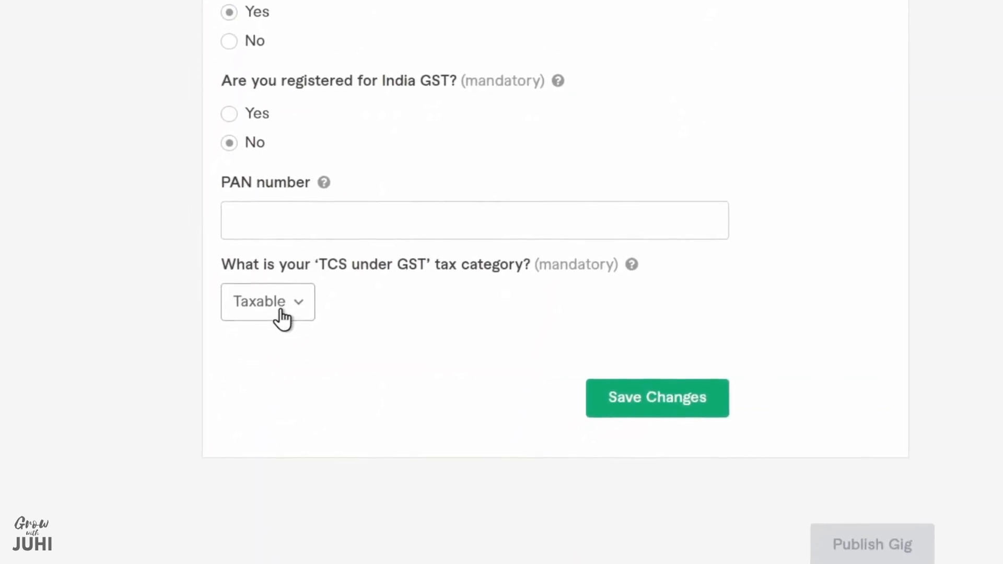
{"action": "left_click", "coordinate": [281, 302]}
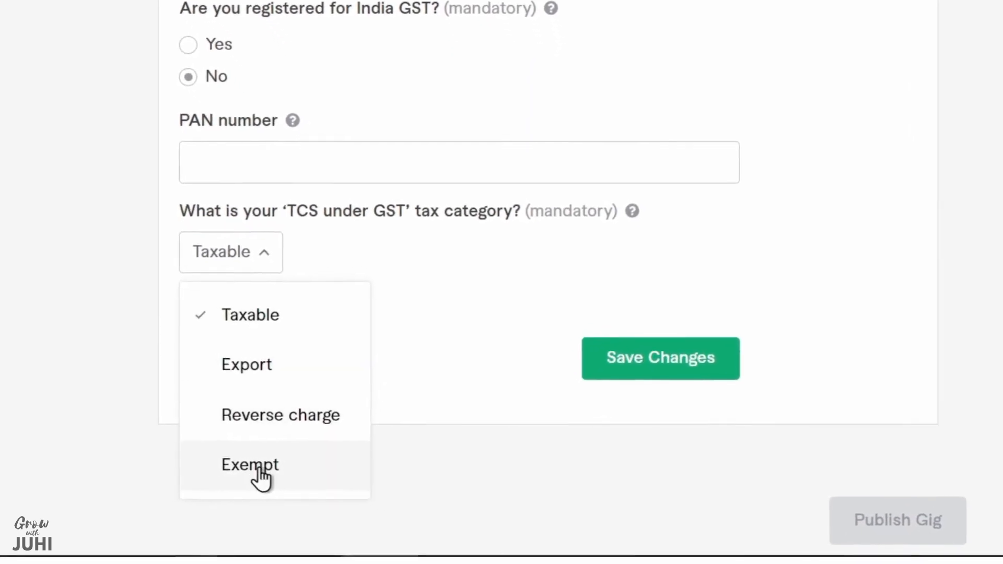
{"action": "left_click", "coordinate": [704, 368]}
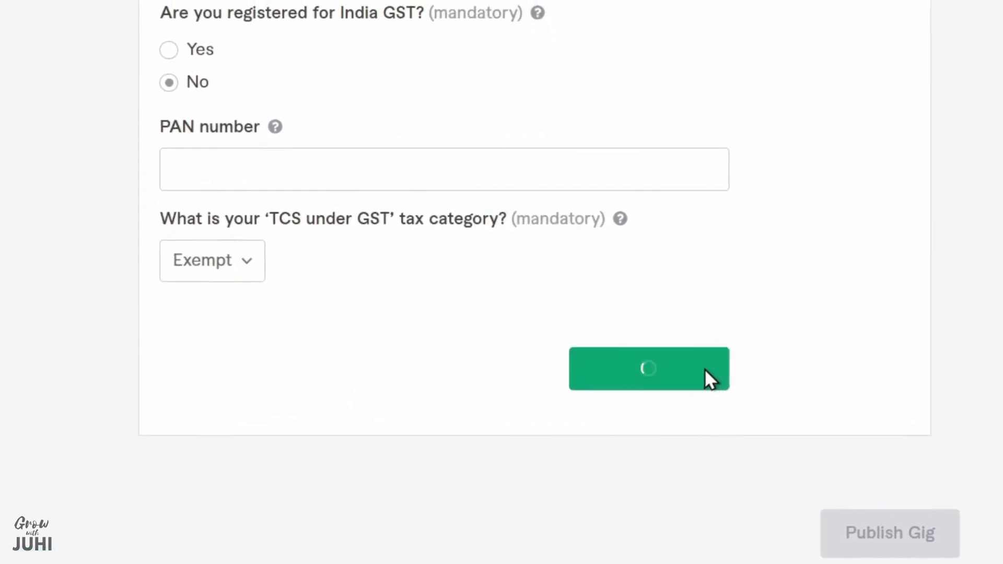
Publish the gig and finish the creation process to return to the gigs list
{"action": "scroll", "coordinate": [877, 241], "scroll_direction": "down", "scroll_amount": 5}
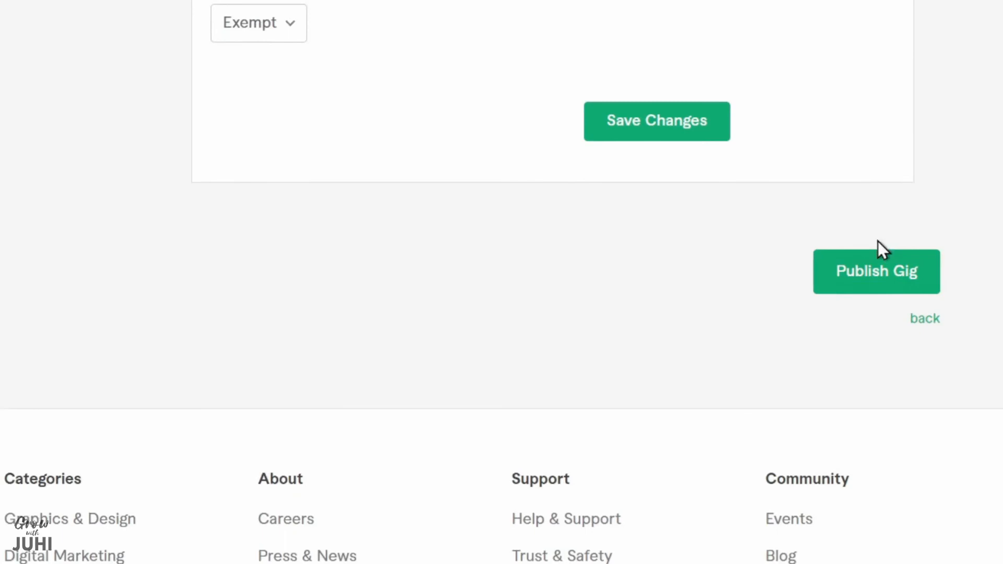
{"action": "left_click", "coordinate": [914, 280]}
{"action": "scroll", "coordinate": [882, 335], "scroll_direction": "down", "scroll_amount": 5}
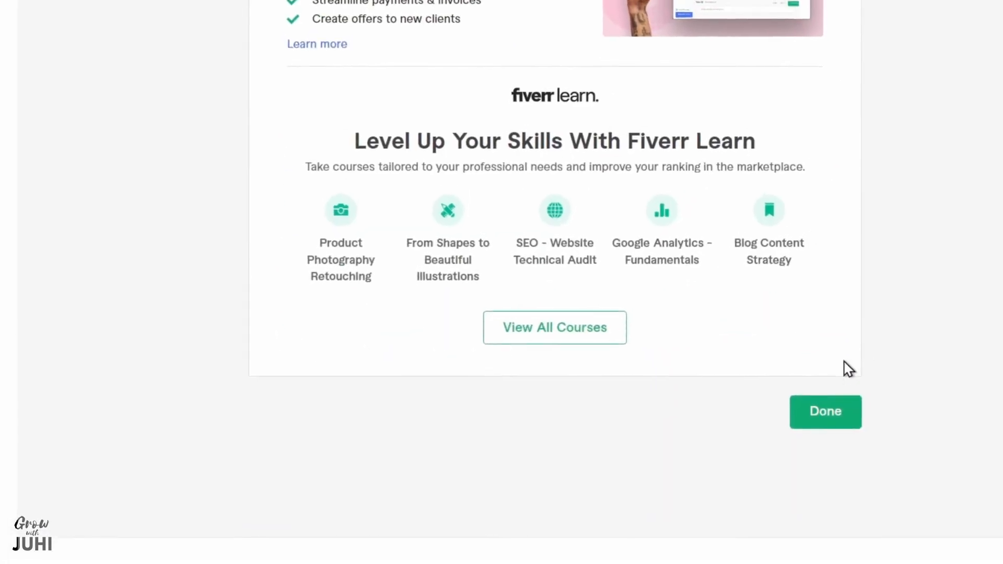
{"action": "left_click", "coordinate": [856, 406]}
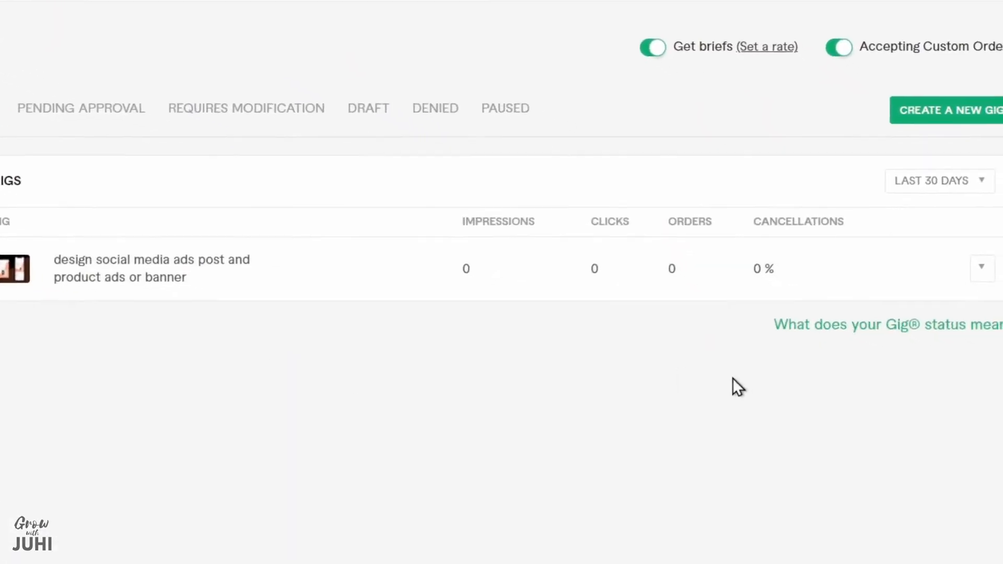
Preview the published social media ads gig, examining its gallery images, package details and description
{"action": "left_click", "coordinate": [917, 205]}
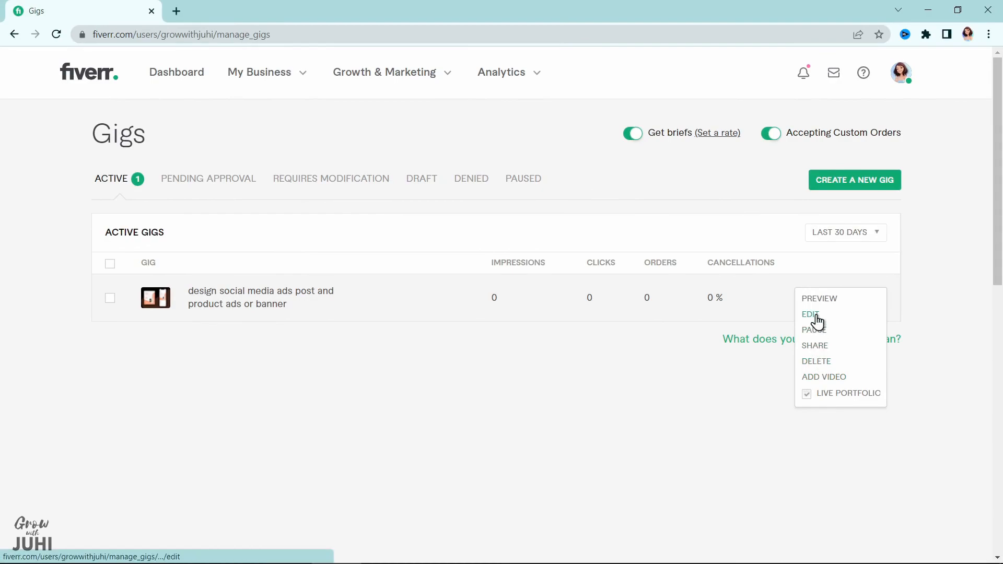
{"action": "left_click", "coordinate": [818, 301]}
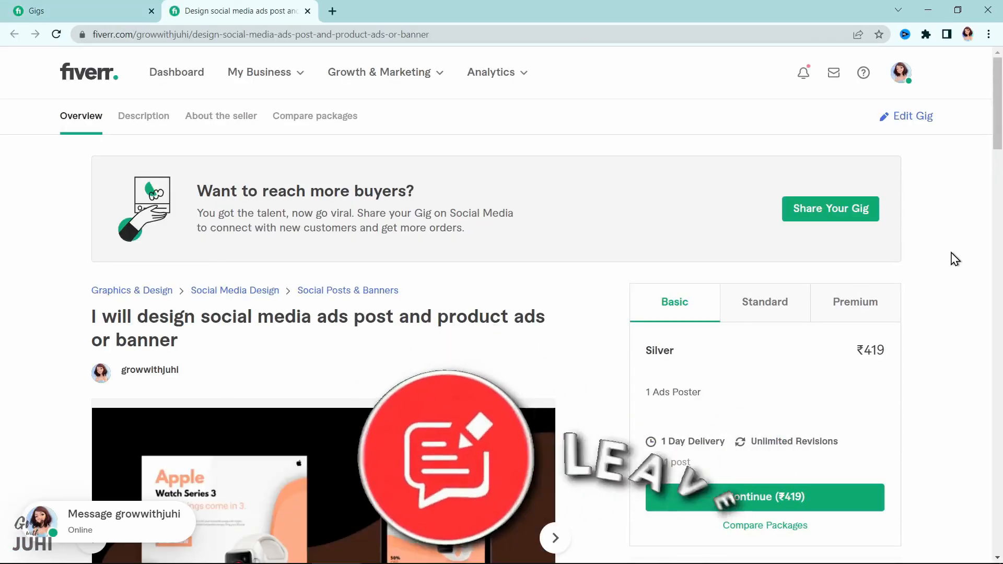
{"action": "scroll", "coordinate": [953, 258], "scroll_direction": "down", "scroll_amount": 3}
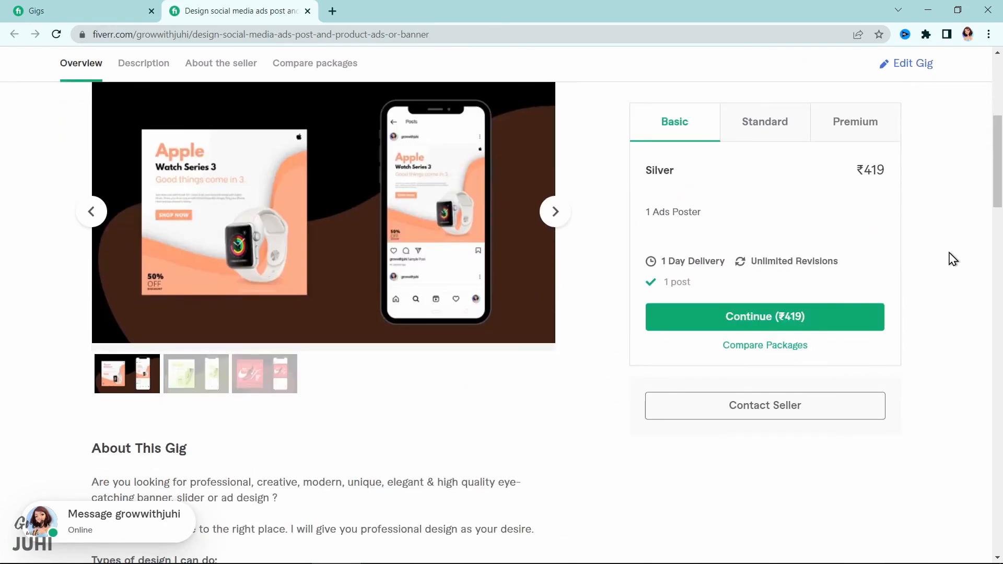
{"action": "left_click", "coordinate": [554, 212]}
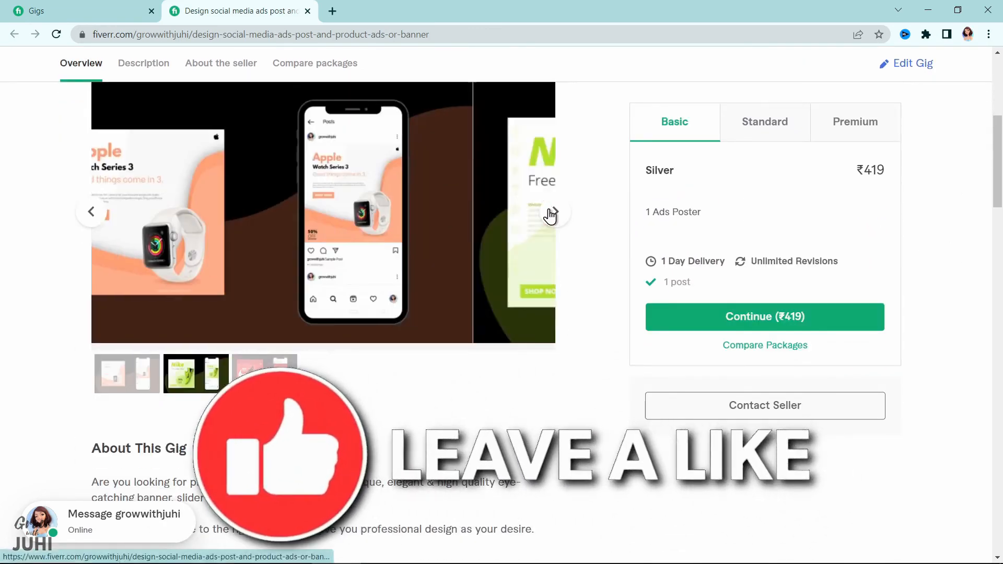
{"action": "left_click", "coordinate": [554, 212]}
{"action": "scroll", "coordinate": [623, 215], "scroll_direction": "down", "scroll_amount": 2}
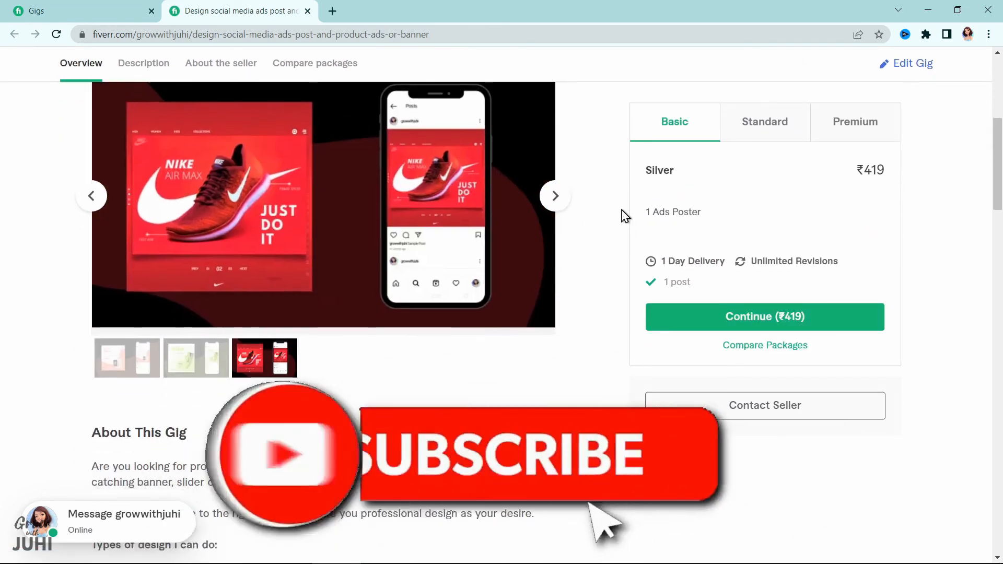
{"action": "scroll", "coordinate": [624, 215], "scroll_direction": "down", "scroll_amount": 3}
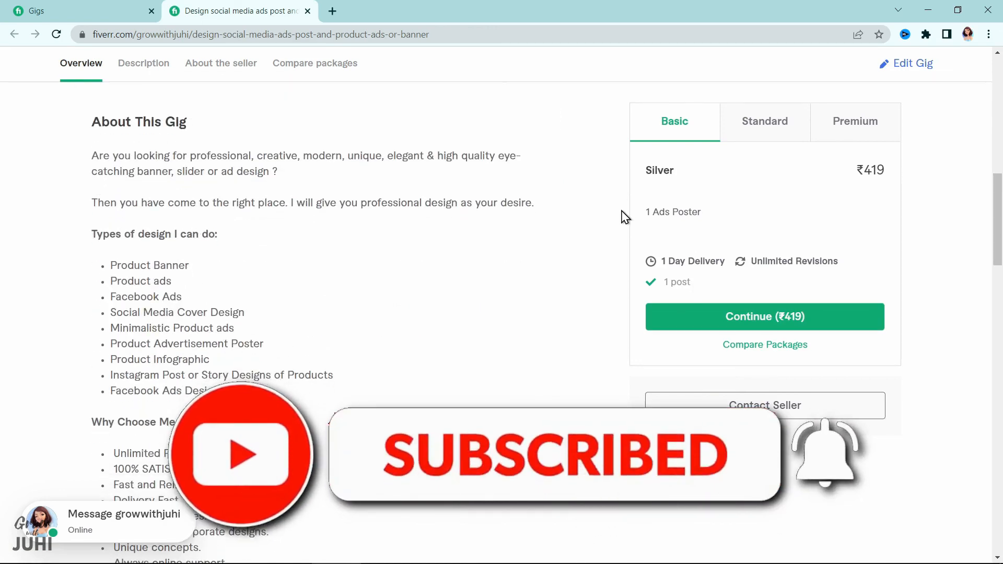